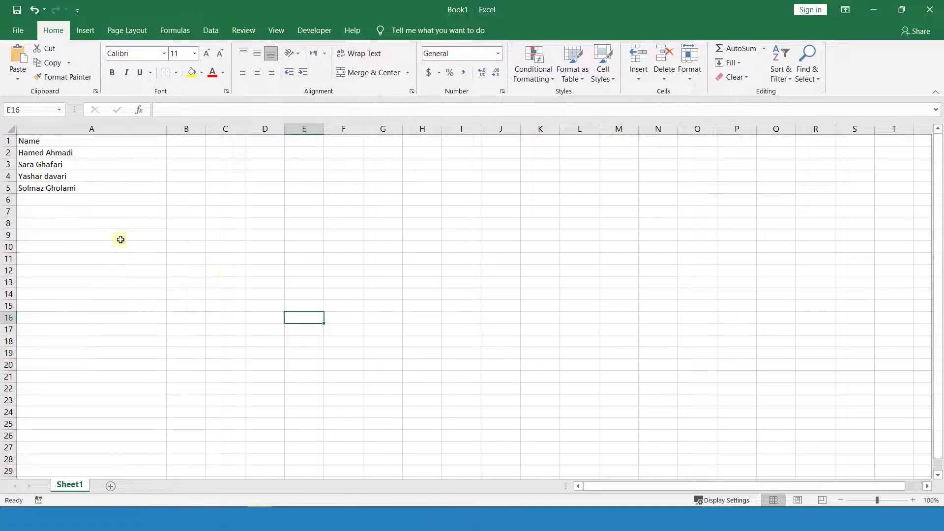
# - Zoom in, underline the four names in A2:A5, and widen column B
pyautogui.moveTo(879, 501); pyautogui.dragTo(893, 500)
pyautogui.moveTo(942, 333); pyautogui.dragTo(936, 217)
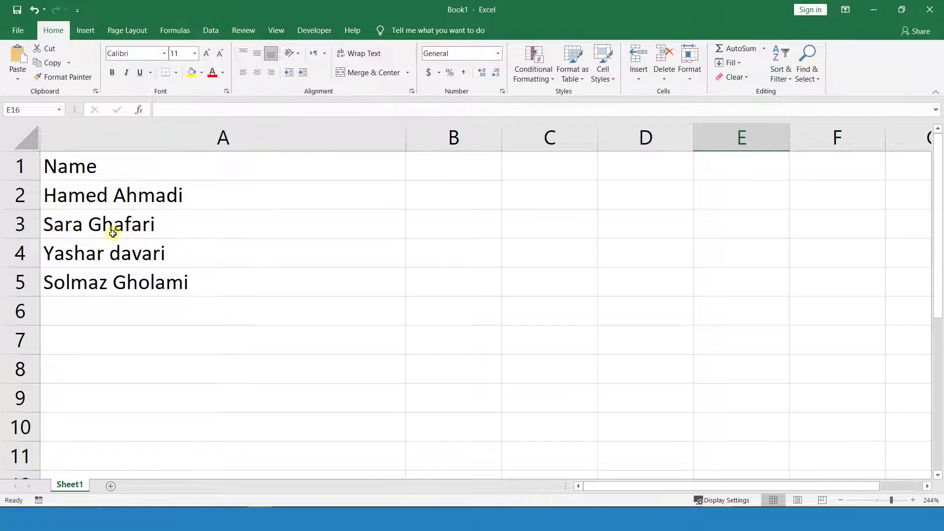
pyautogui.moveTo(84, 193); pyautogui.dragTo(90, 279)
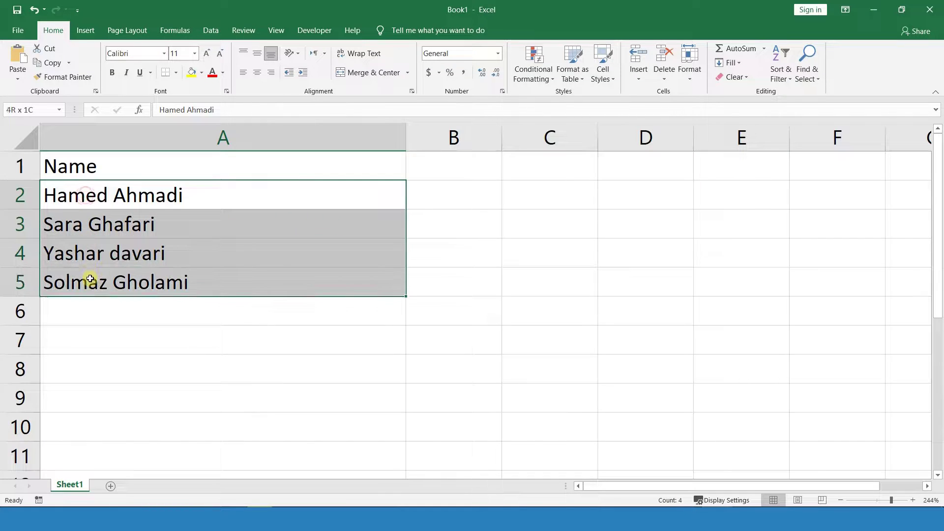
pyautogui.click(141, 80)
pyautogui.click(191, 340)
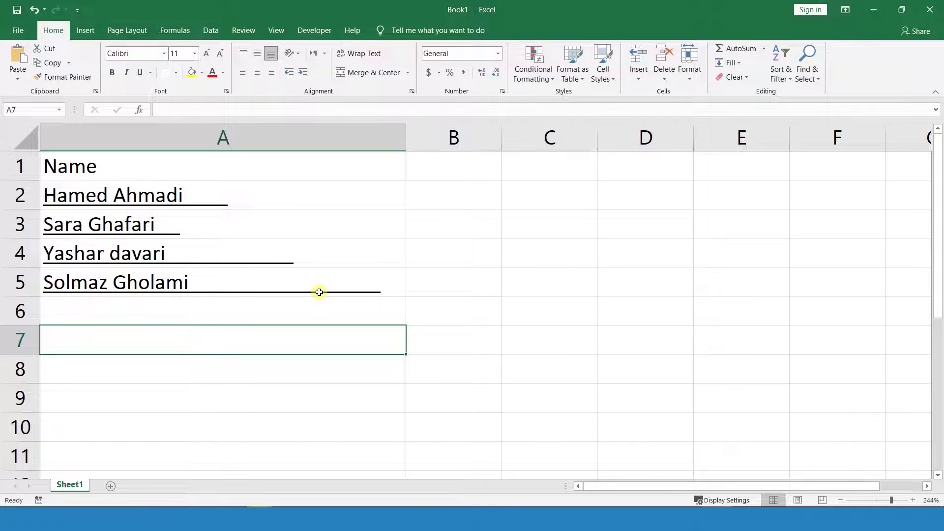
pyautogui.moveTo(501, 138); pyautogui.dragTo(745, 148)
# - Enter the header 'Trim Name' in B1
pyautogui.click(490, 171)
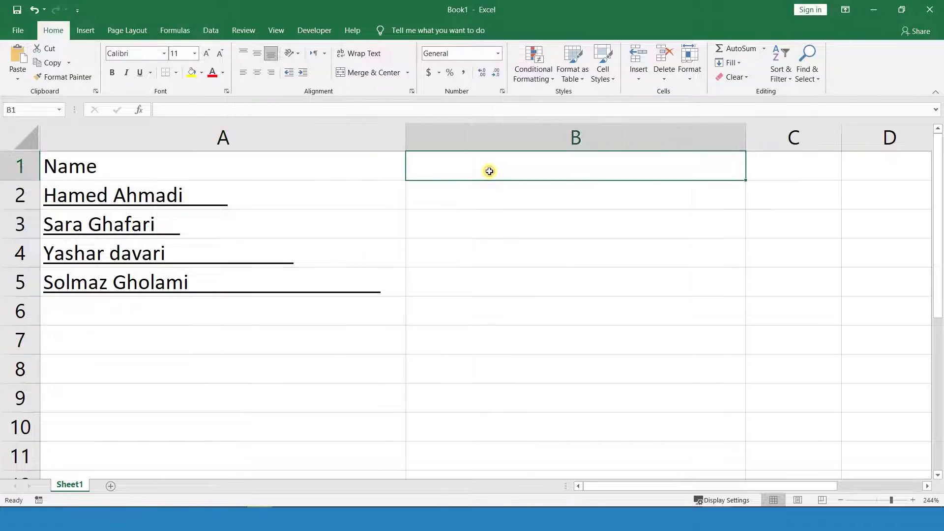
pyautogui.write('Trim Name')
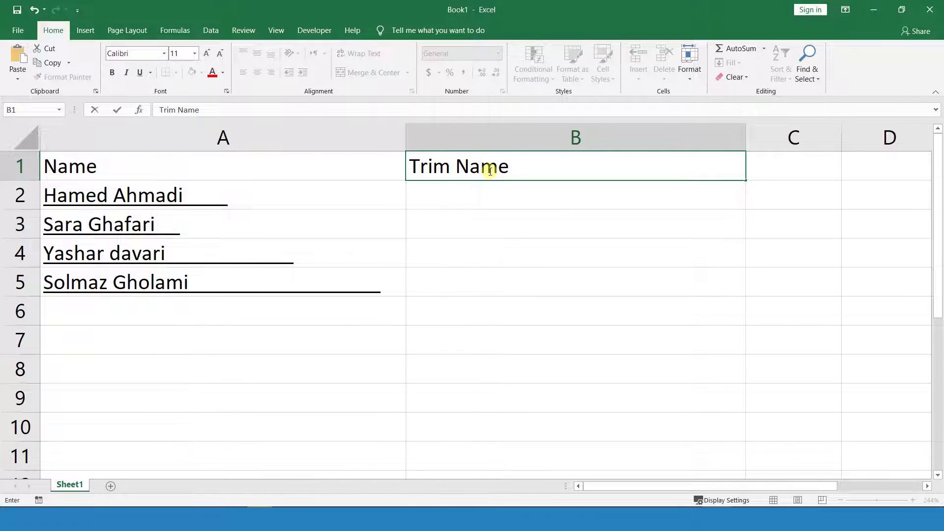
pyautogui.click(487, 193)
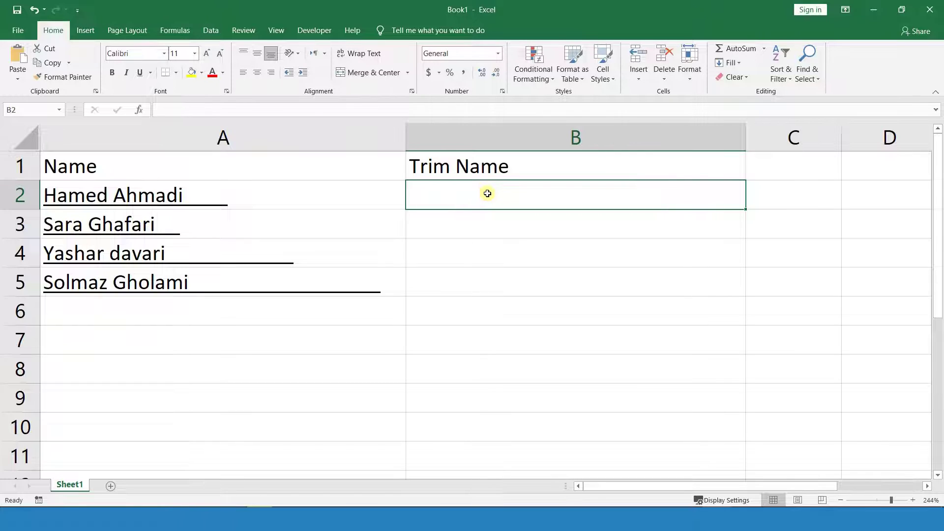
# - Enter =TRIM(A2) in B2, correcting the reference from A1 to A2
pyautogui.write('t')
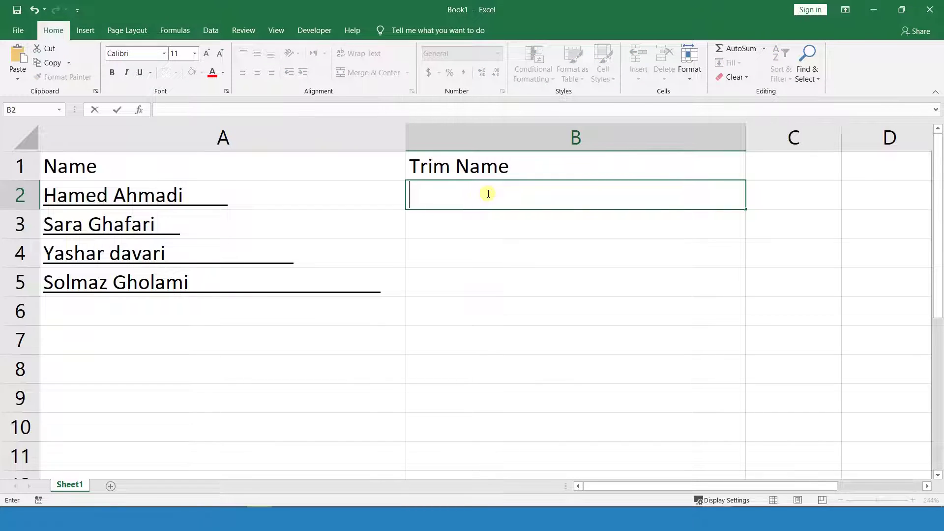
pyautogui.write('=trim')
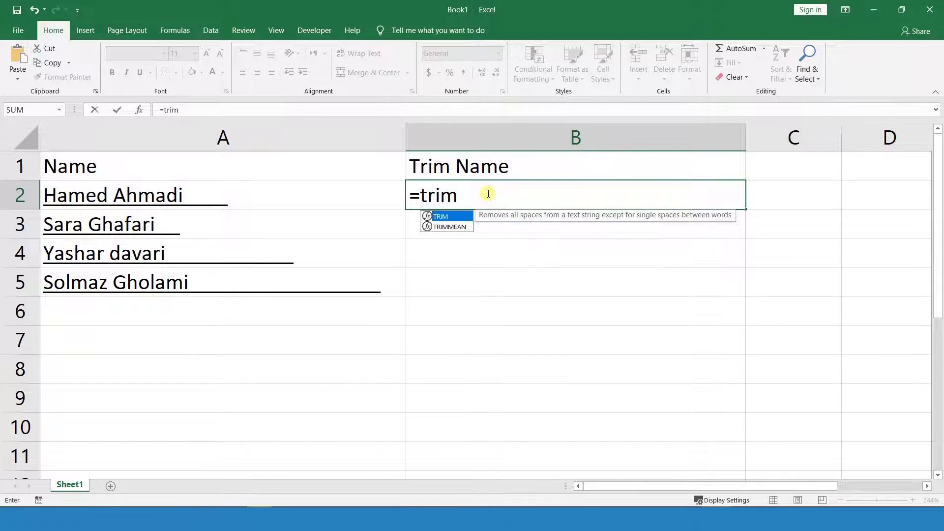
pyautogui.write('(')
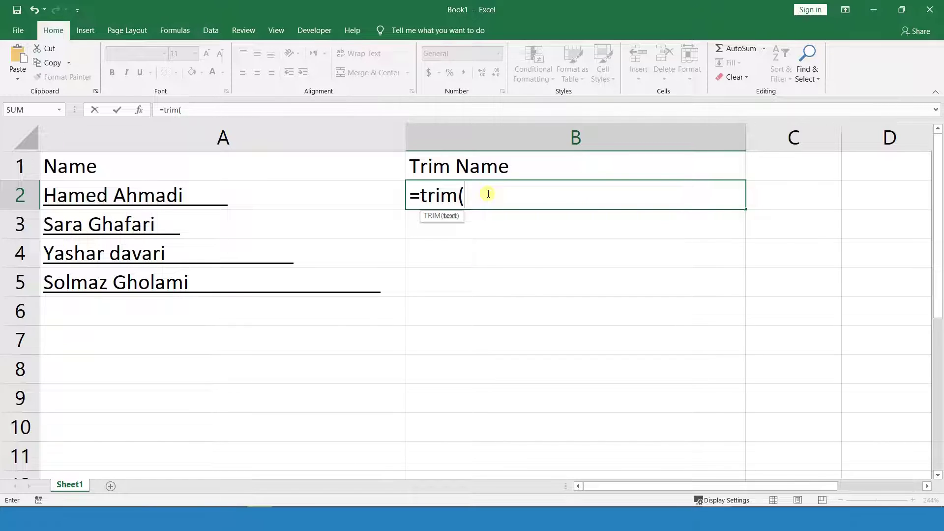
pyautogui.write('A1)')
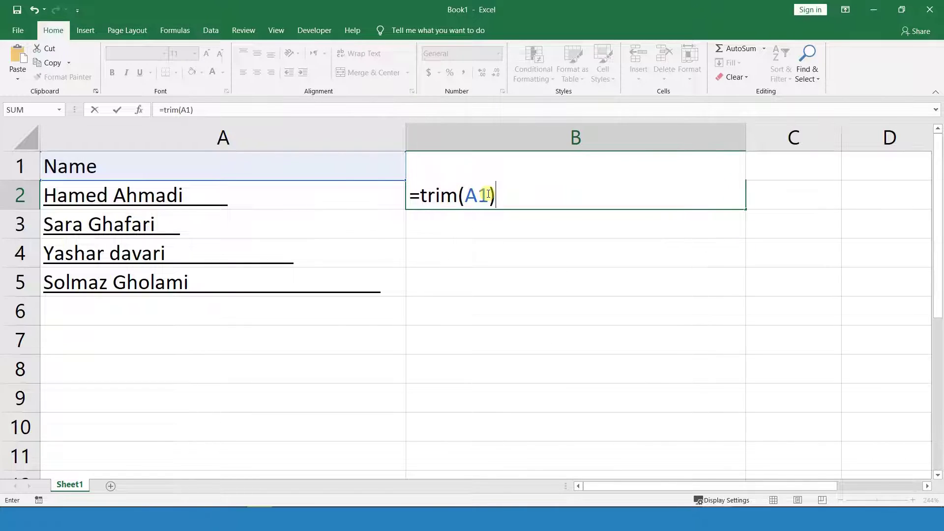
pyautogui.press('Return')
pyautogui.click(488, 194)
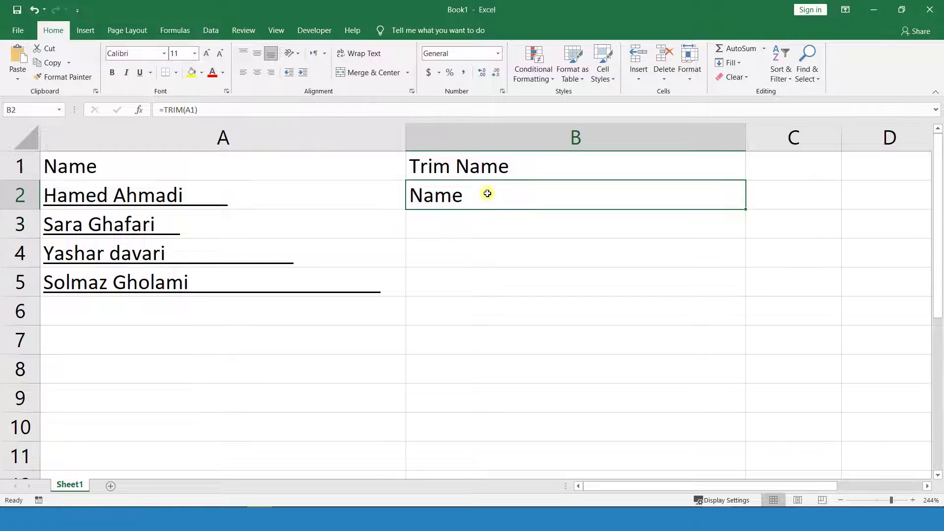
pyautogui.click(194, 109)
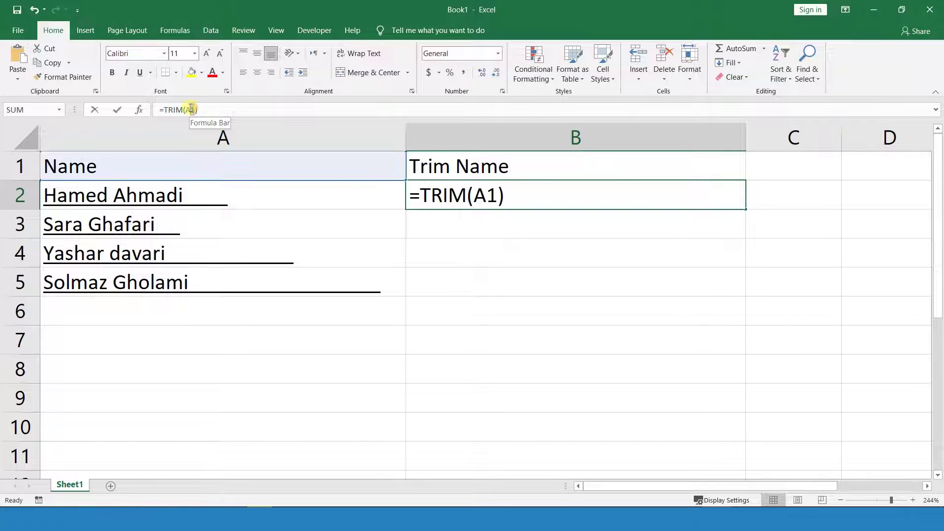
pyautogui.press('BackSpace')
pyautogui.write('2')
pyautogui.press('Return')
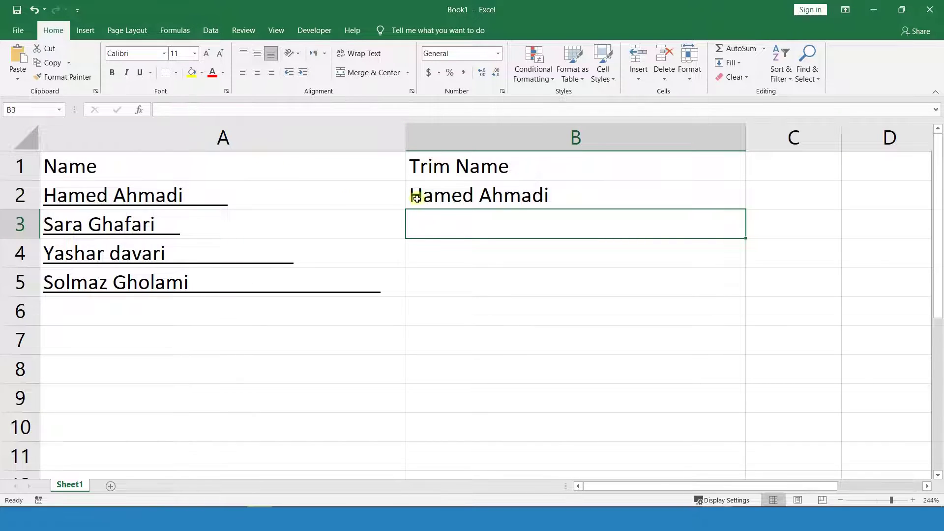
# - Fill the TRIM formula from B2 down to B5
pyautogui.click(451, 195)
pyautogui.moveTo(746, 209); pyautogui.dragTo(723, 293)
pyautogui.click(529, 330)
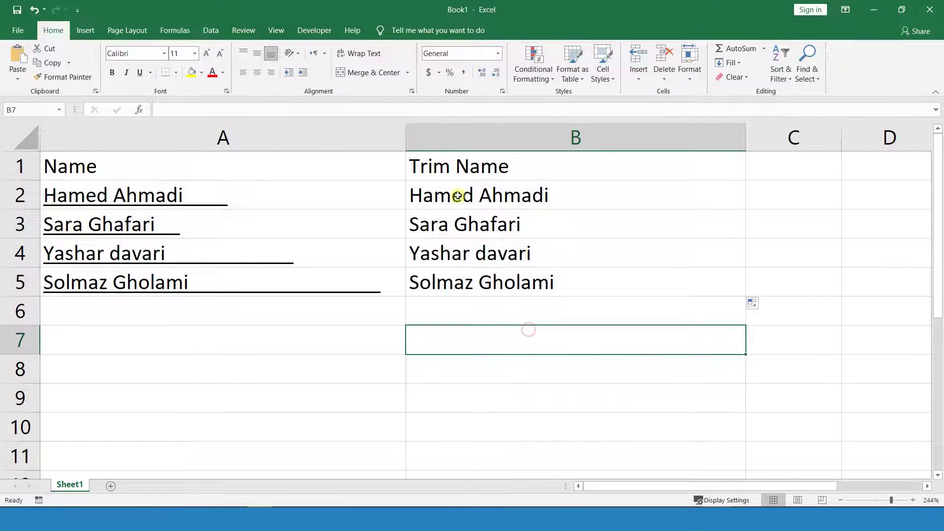
# - Underline the trimmed names in B2:B5
pyautogui.moveTo(455, 194); pyautogui.dragTo(453, 283)
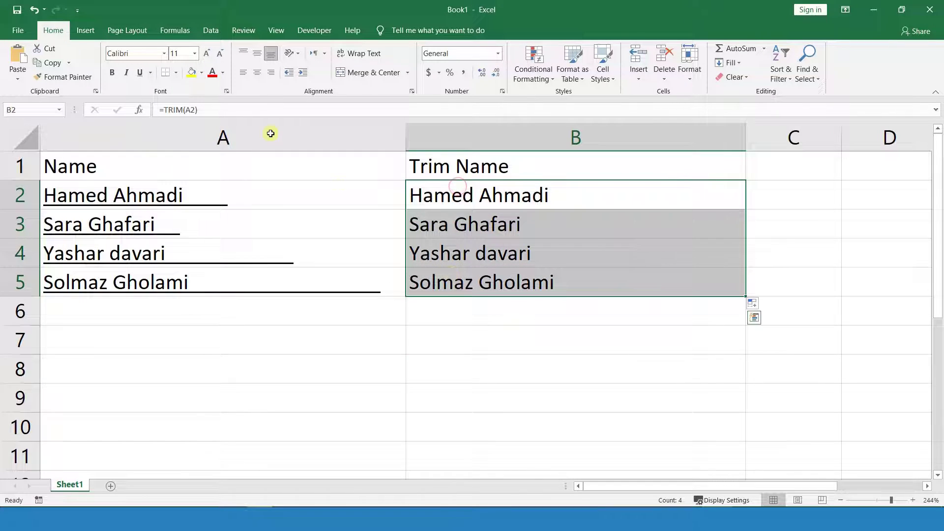
pyautogui.click(140, 73)
pyautogui.click(515, 323)
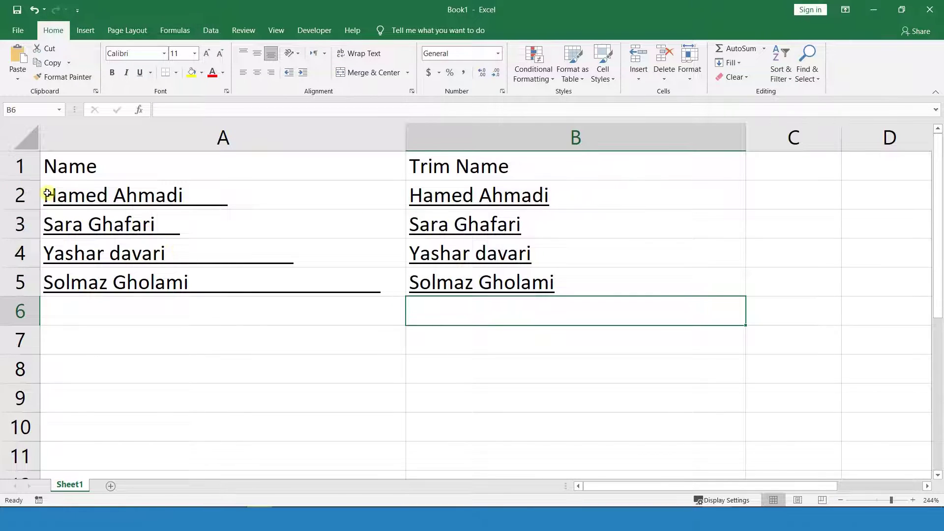
# - Pad the names in A2 and A4 with extra spaces
pyautogui.doubleClick(45, 194)
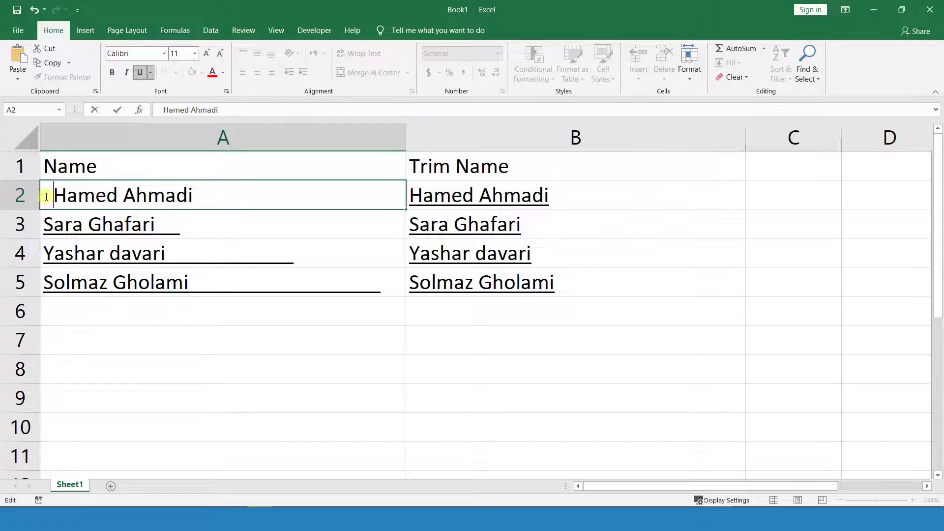
pyautogui.click(216, 235)
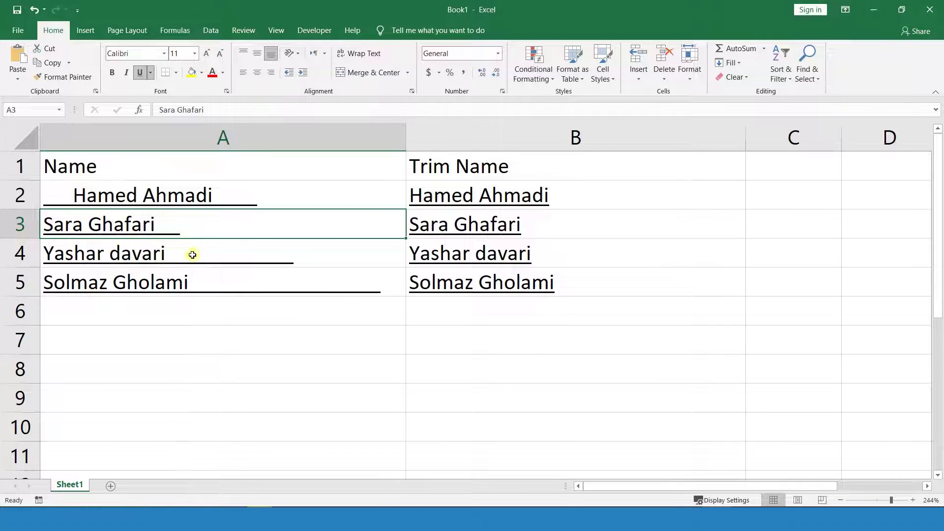
pyautogui.click(106, 259)
pyautogui.doubleClick(105, 259)
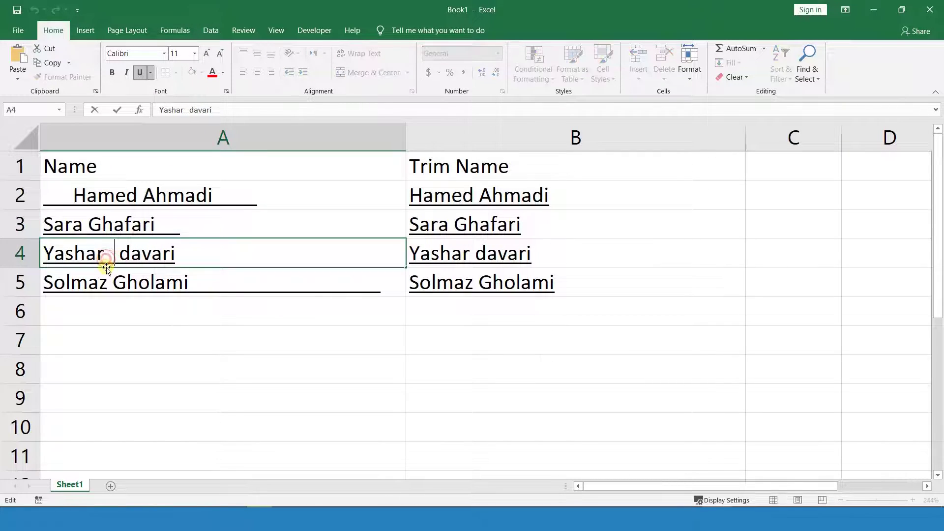
pyautogui.click(441, 254)
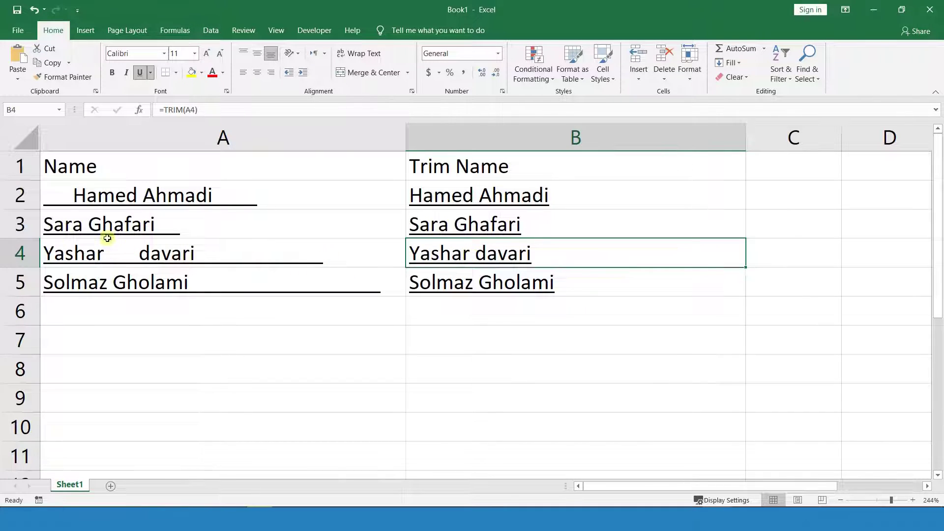
# - Insert a leading 1 at the start of the A2 name
pyautogui.click(55, 197)
pyautogui.doubleClick(50, 197)
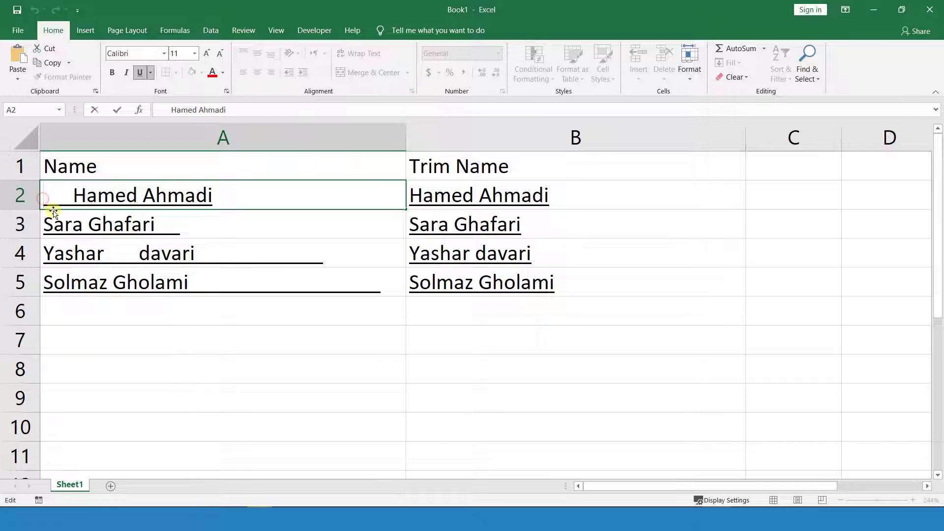
pyautogui.write('1')
pyautogui.click(464, 248)
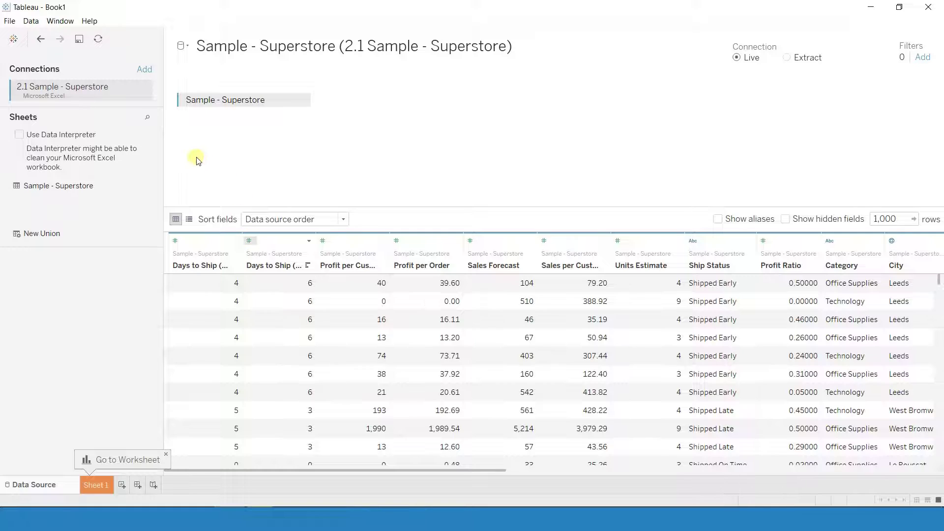
# - On a new worksheet, start a calculated field from the Manufacturer field
pyautogui.click(122, 485)
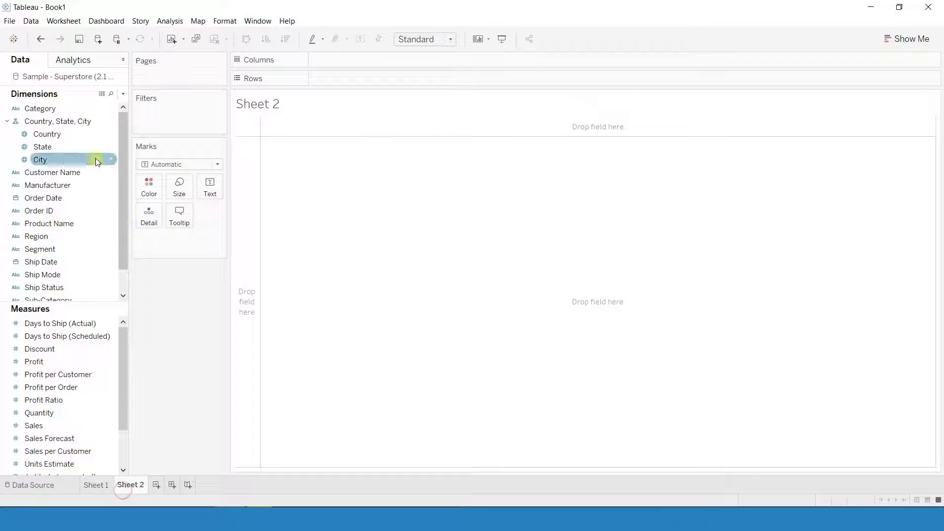
pyautogui.click(7, 122)
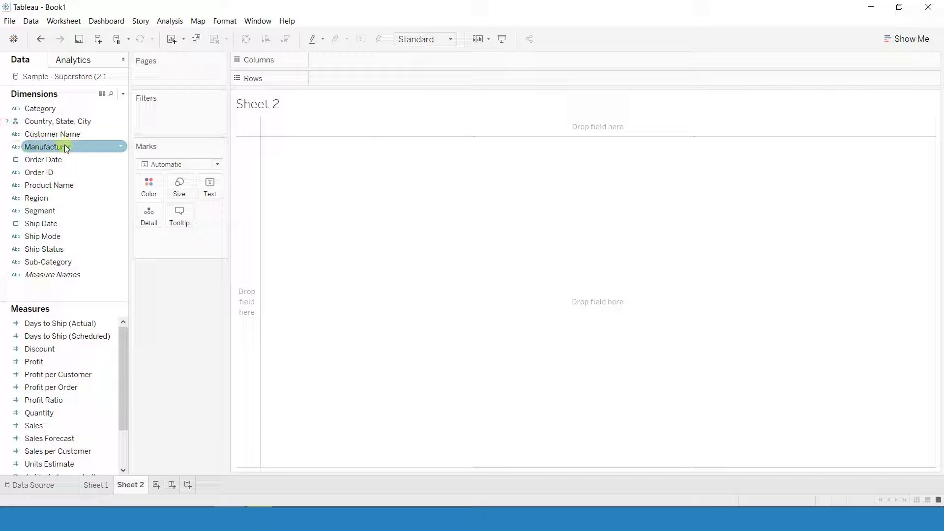
pyautogui.rightClick(64, 146)
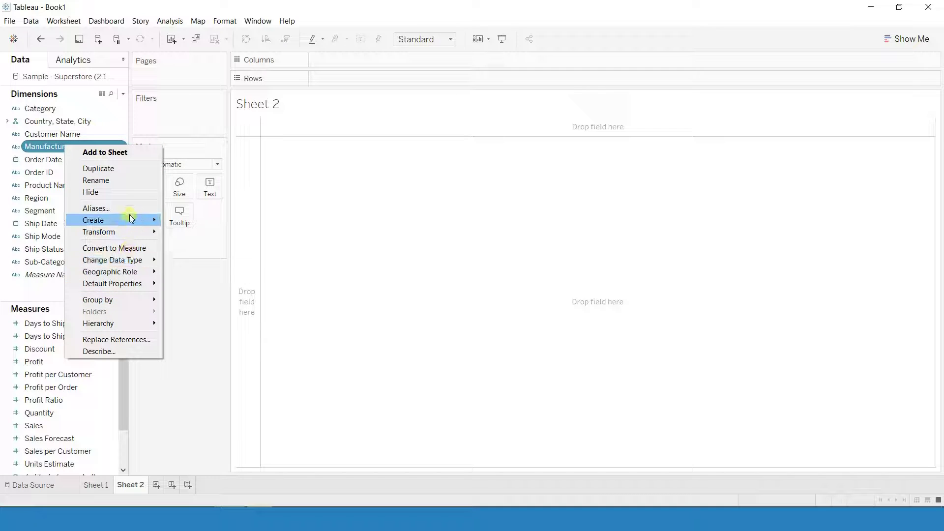
pyautogui.moveTo(131, 219)
pyautogui.click(184, 224)
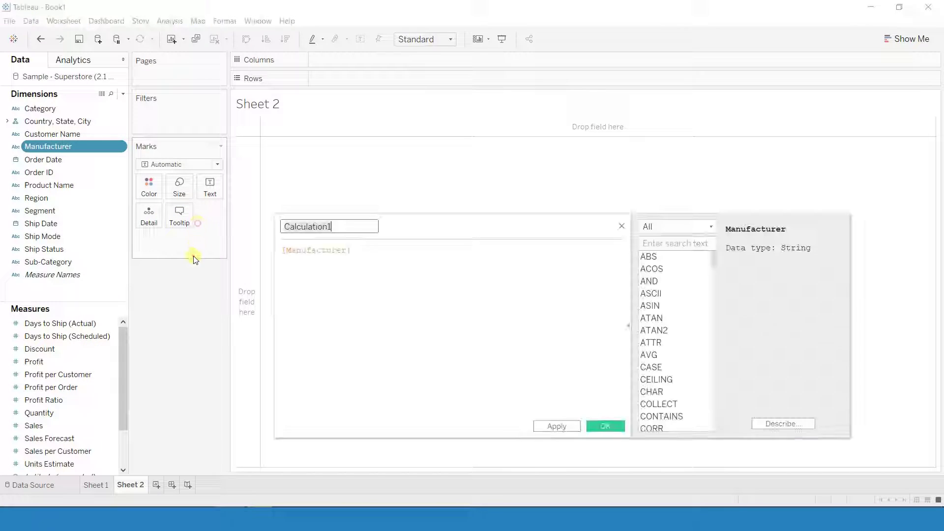
# - Enter the formula TRIM([Manufacturer]) and save it as Calculation1
pyautogui.click(358, 251)
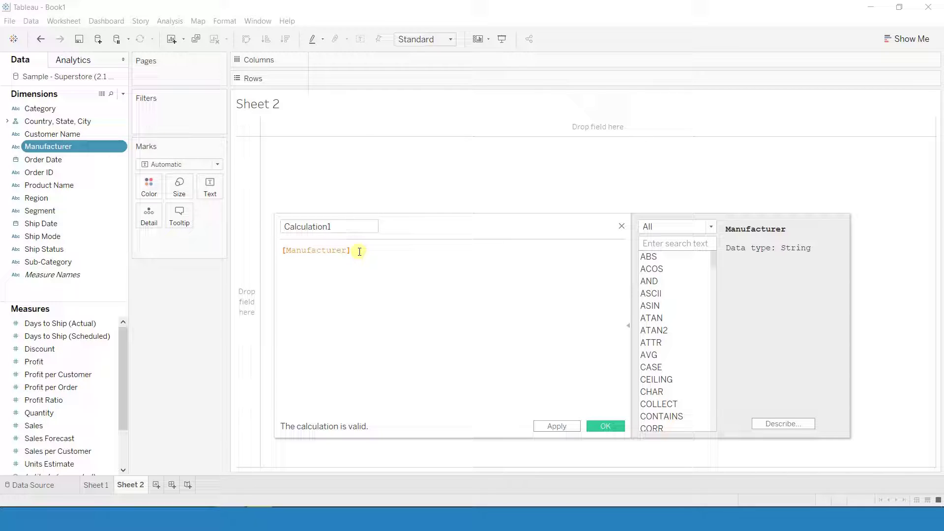
pyautogui.write('trim')
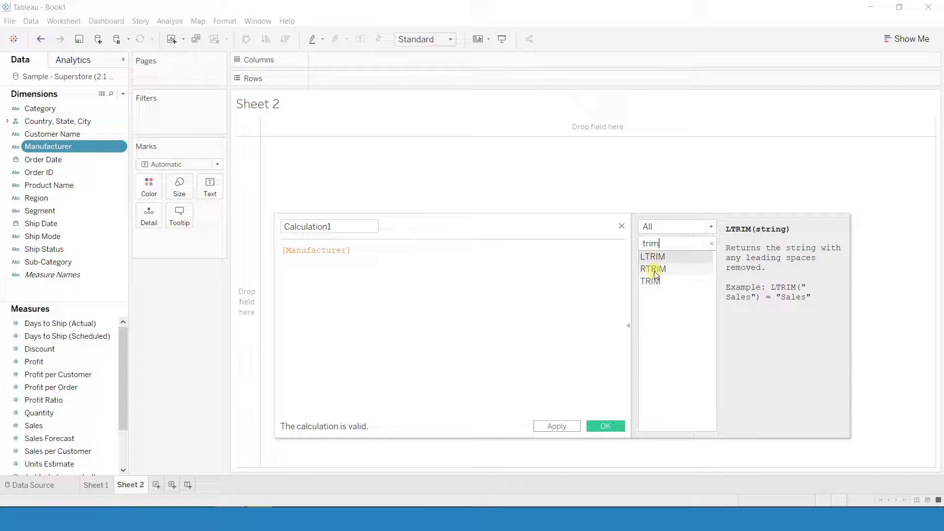
pyautogui.click(283, 251)
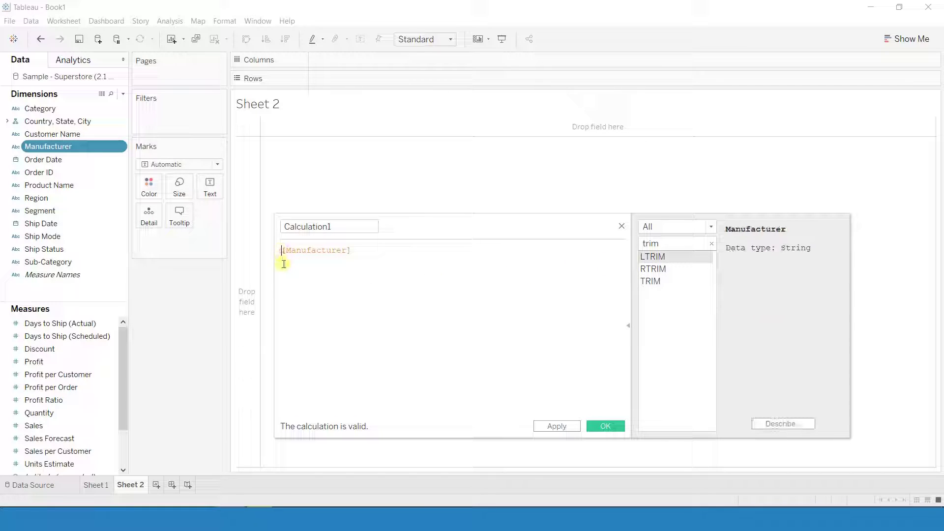
pyautogui.write('trim')
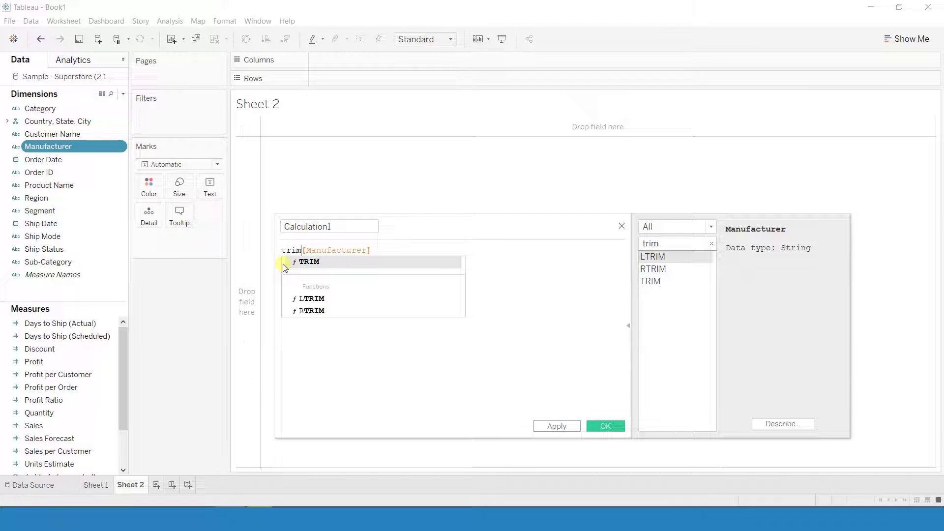
pyautogui.click(284, 263)
pyautogui.click(395, 249)
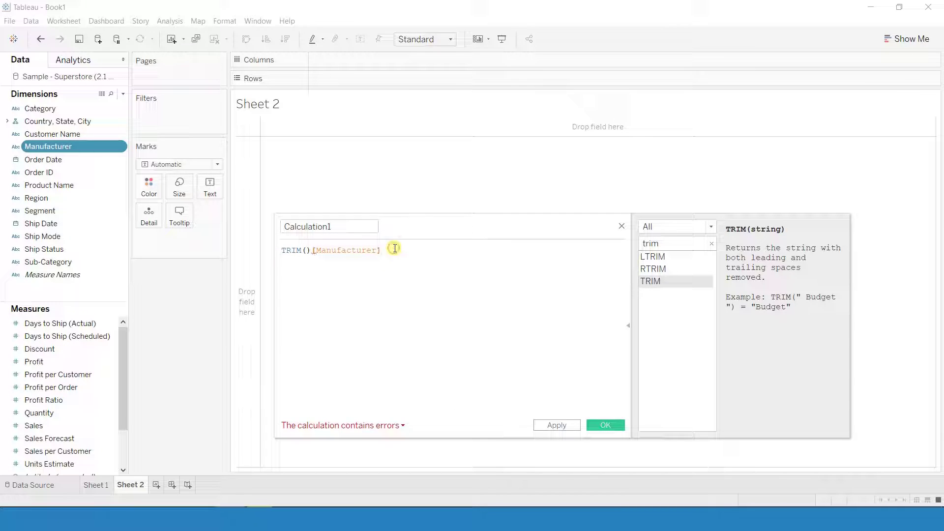
pyautogui.press('BackSpace')
pyautogui.press('BackSpace')
pyautogui.press('BackSpace')
pyautogui.press('BackSpace')
pyautogui.press('BackSpace')
pyautogui.press('BackSpace')
pyautogui.press('BackSpace')
pyautogui.press('BackSpace')
pyautogui.press('BackSpace')
pyautogui.press('BackSpace')
pyautogui.press('BackSpace')
pyautogui.press('BackSpace')
pyautogui.press('BackSpace')
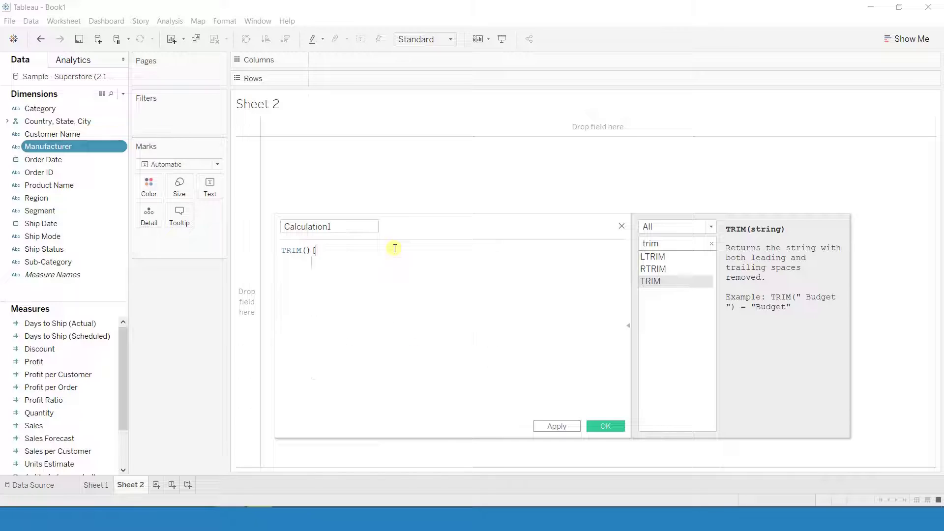
pyautogui.write('[M')
pyautogui.click(356, 262)
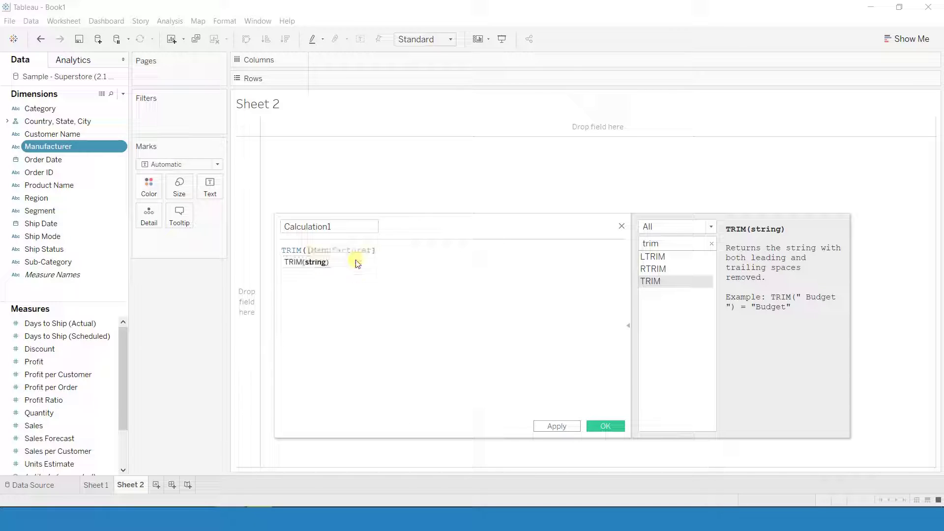
pyautogui.write(')')
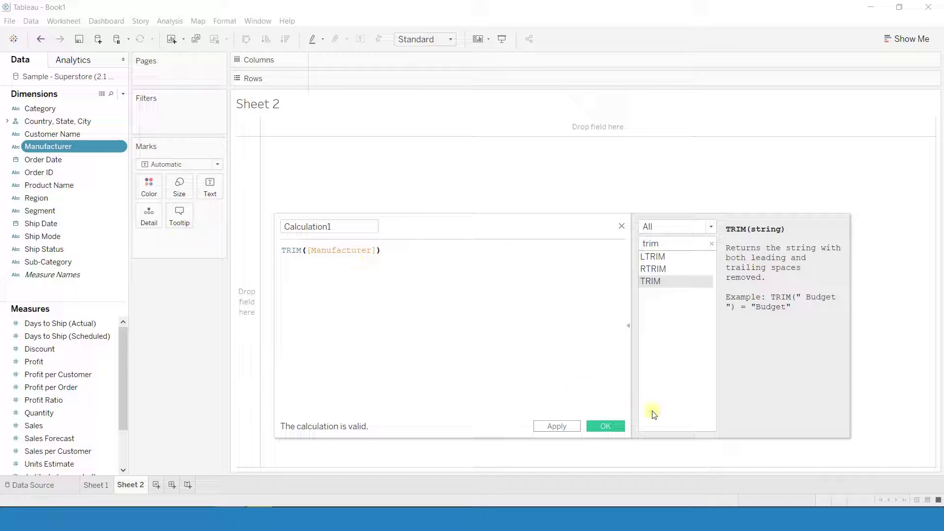
pyautogui.click(606, 426)
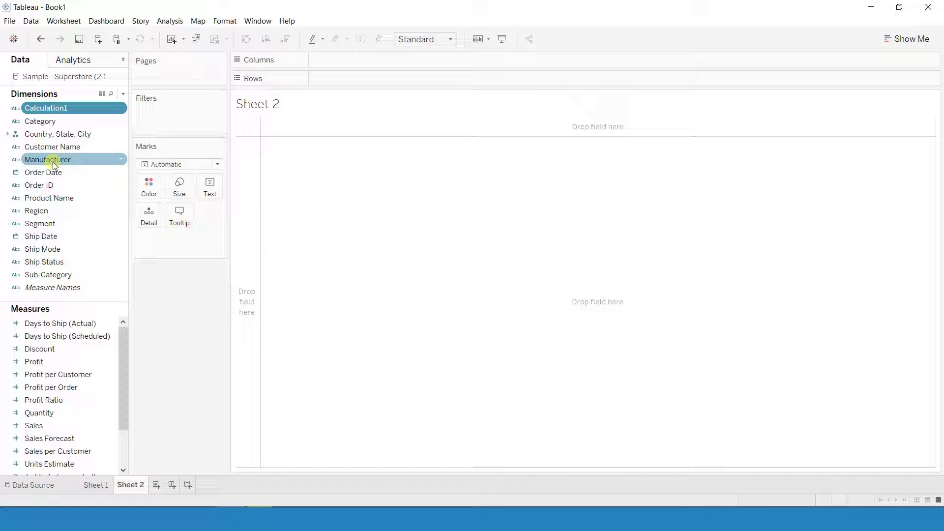
# - Open View Data maximized to review Calculation1 beside Manufacturer, then close it
pyautogui.click(101, 94)
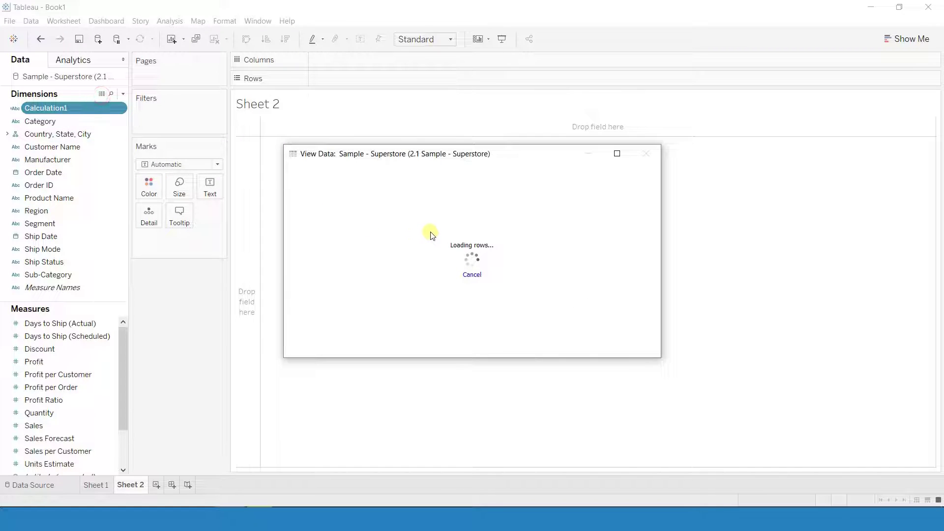
pyautogui.doubleClick(432, 154)
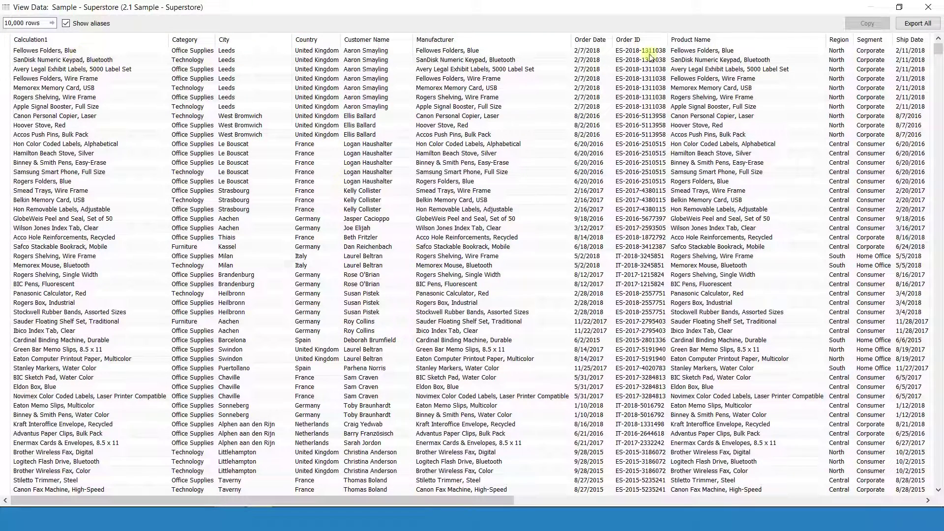
pyautogui.click(928, 6)
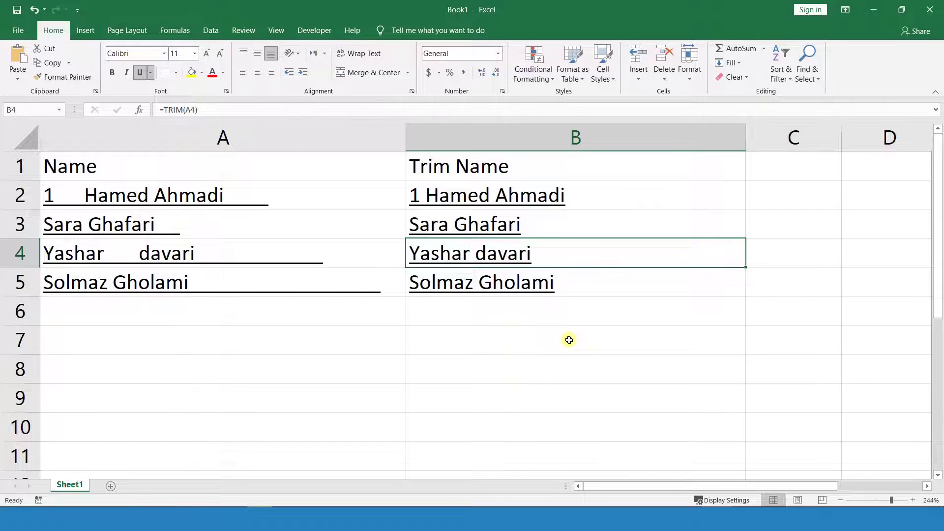
# - Clear the old table in A1:B5 and add headers First Name and Last Name
pyautogui.moveTo(522, 168); pyautogui.dragTo(174, 289)
pyautogui.press('Delete')
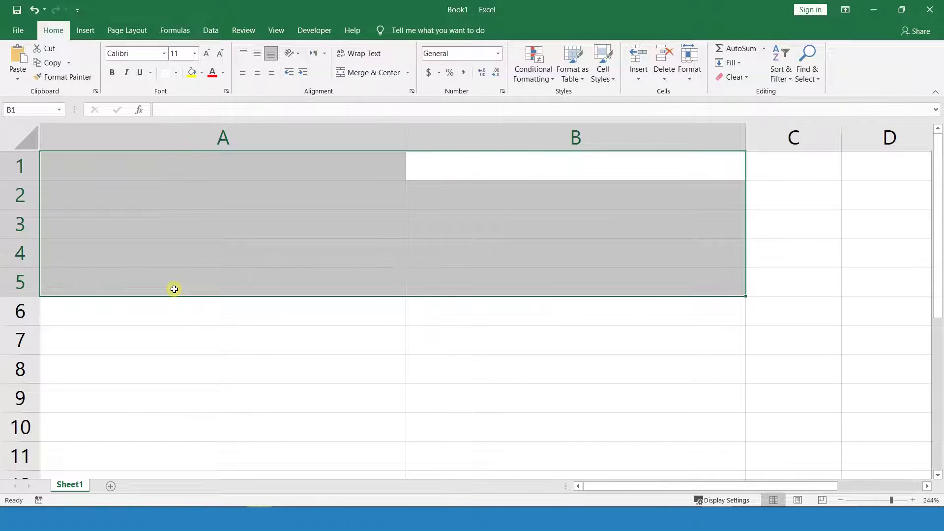
pyautogui.click(148, 249)
pyautogui.click(116, 164)
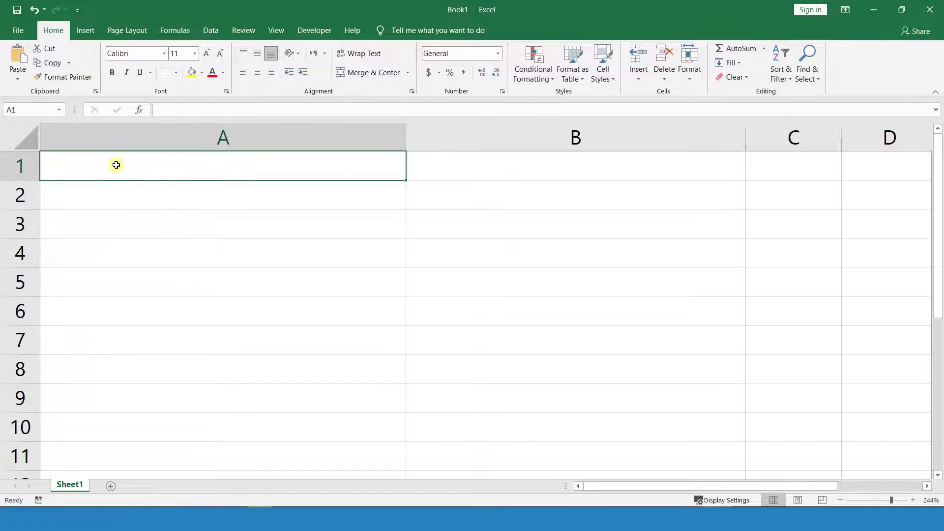
pyautogui.write('F')
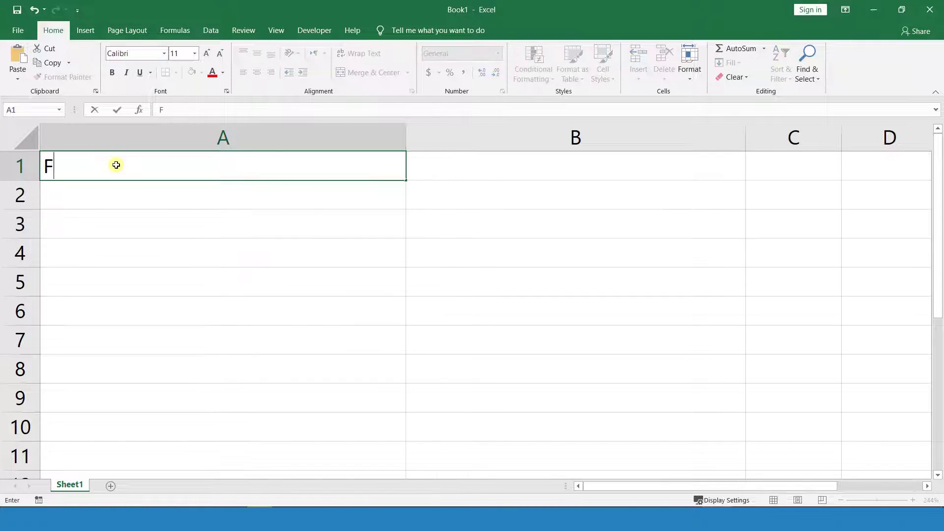
pyautogui.write('irst Name')
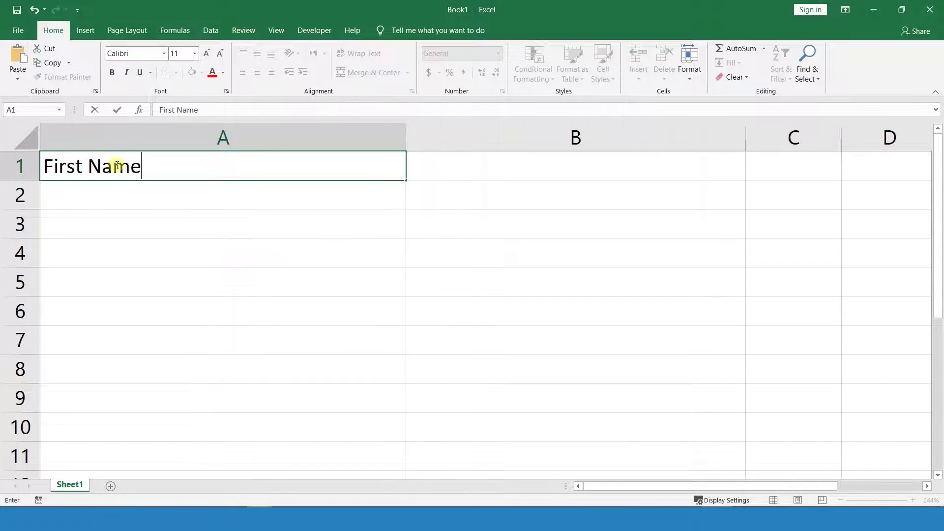
pyautogui.press('Tab')
pyautogui.write('Last ')
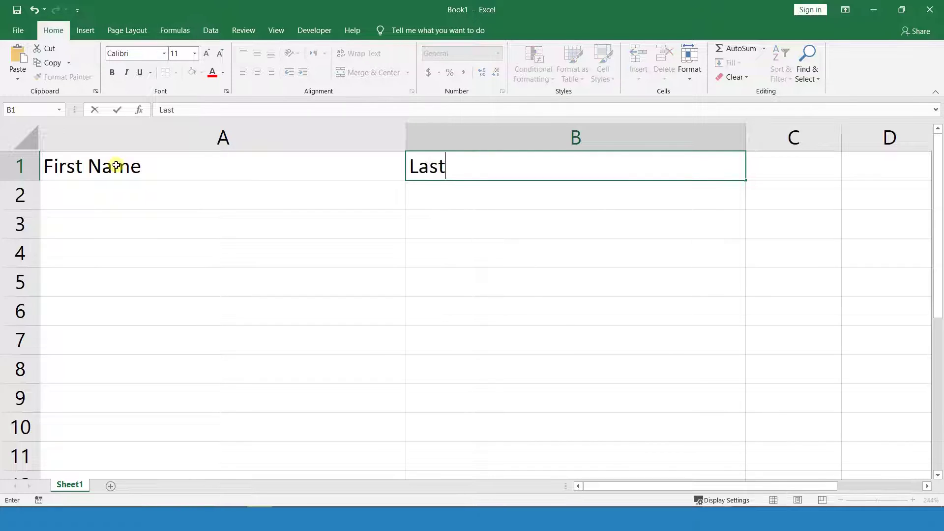
pyautogui.write('Name')
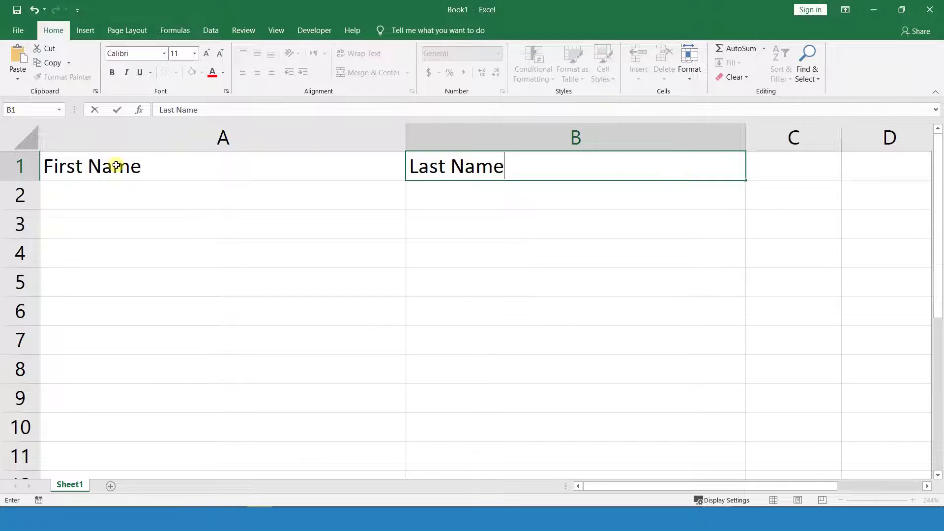
# - Enter three people's first and last names in rows 2 to 4
pyautogui.click(98, 202)
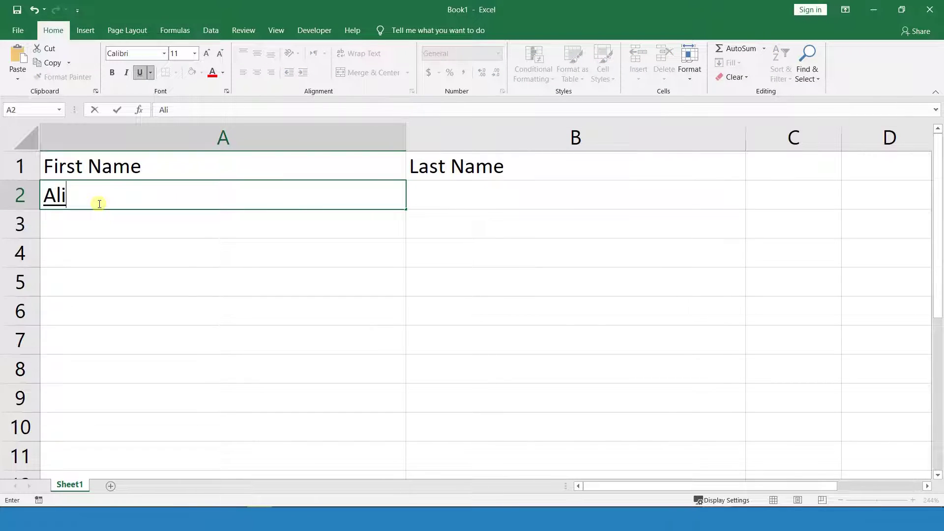
pyautogui.press('Tab')
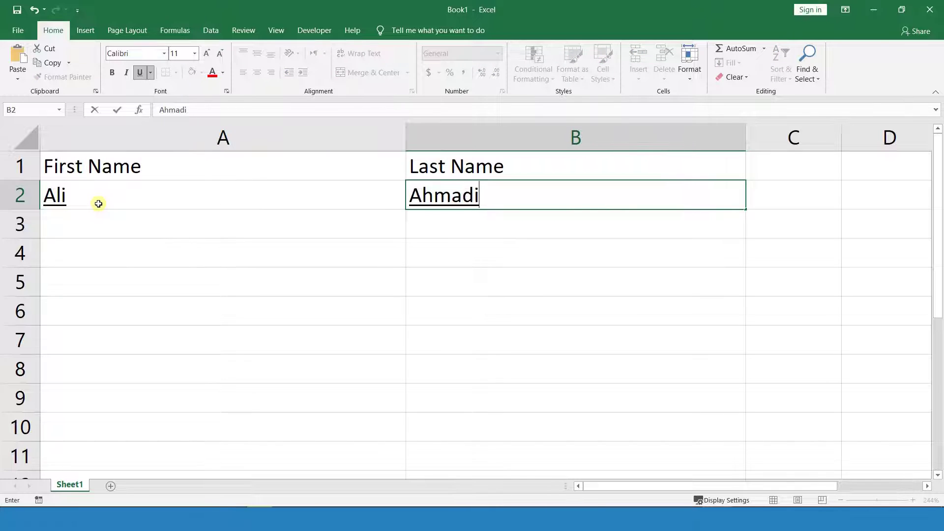
pyautogui.press('Return')
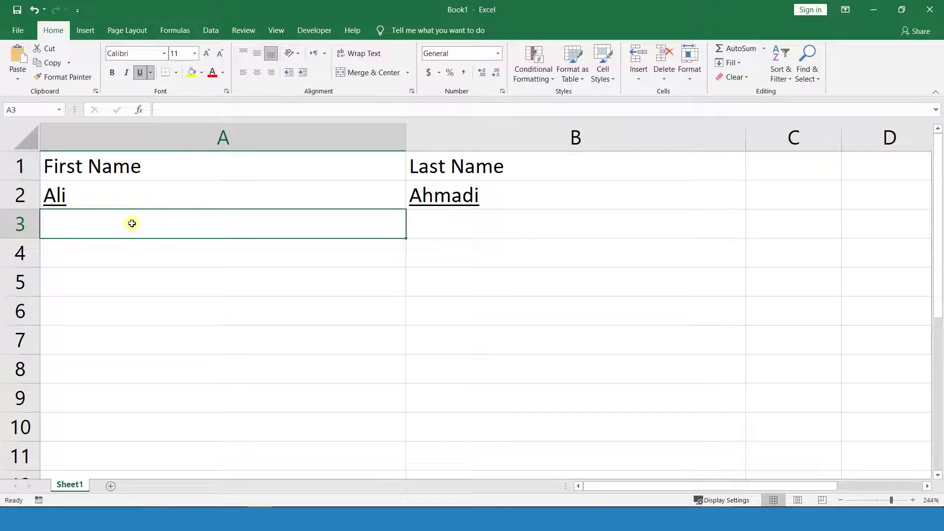
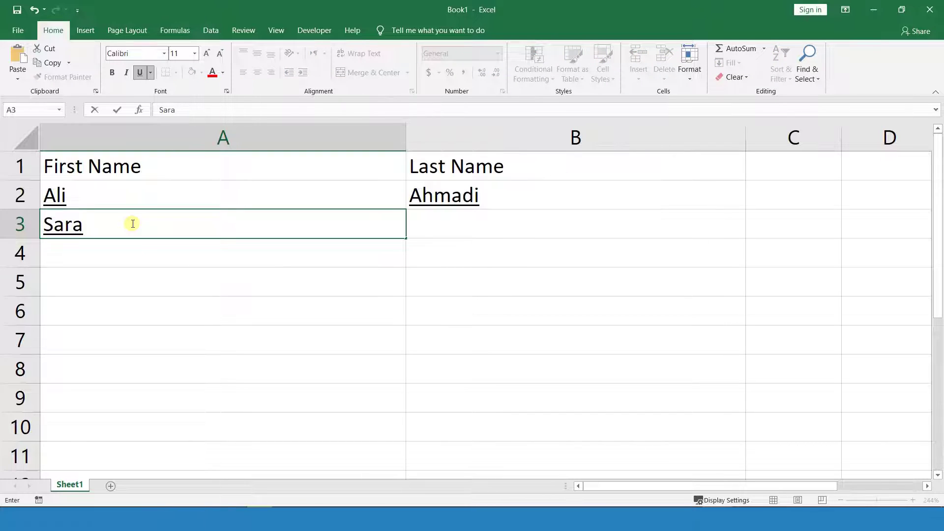
pyautogui.press('Tab')
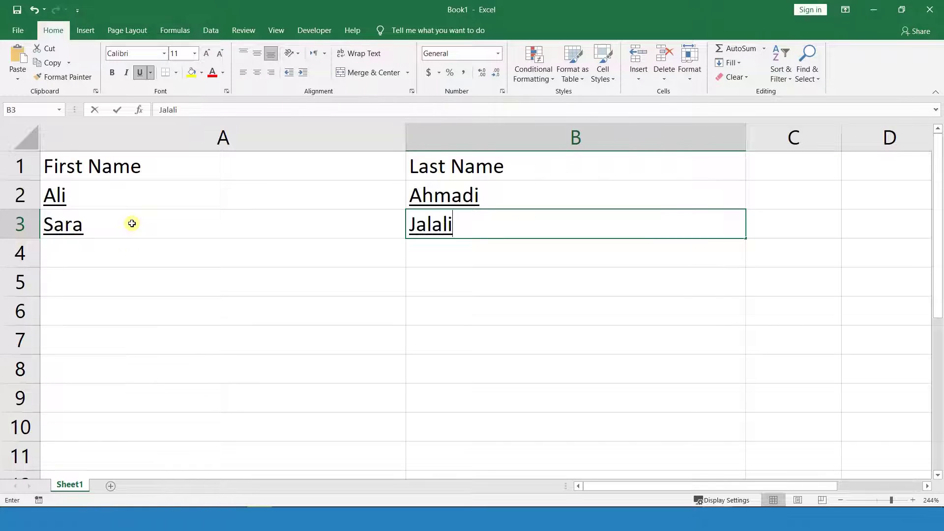
pyautogui.press('Return')
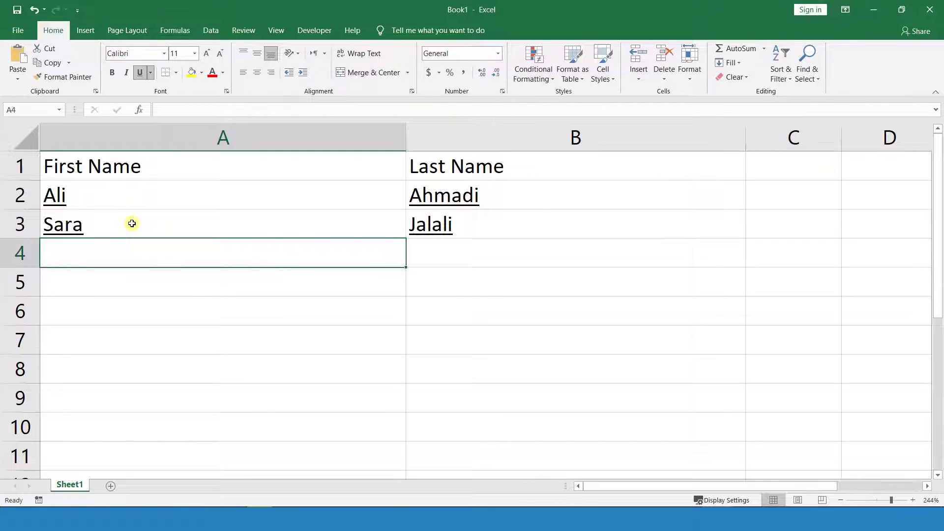
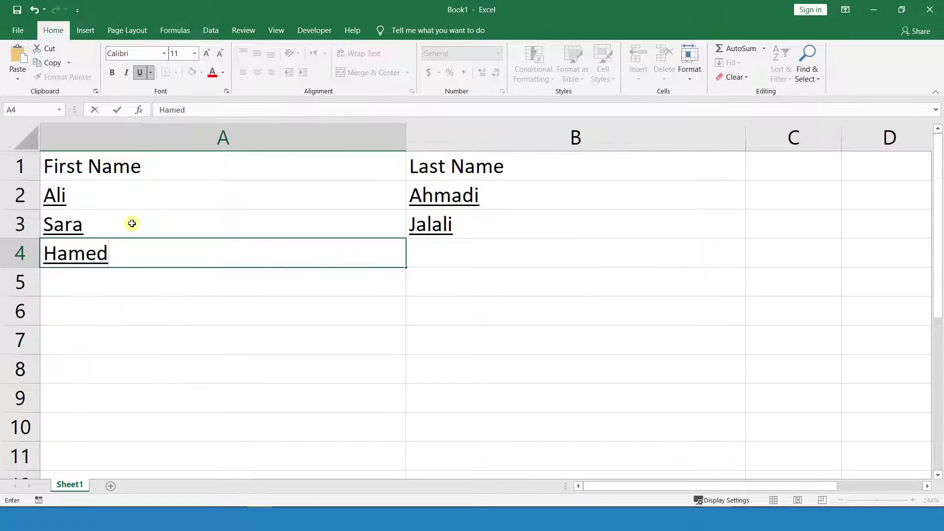
pyautogui.press('Tab')
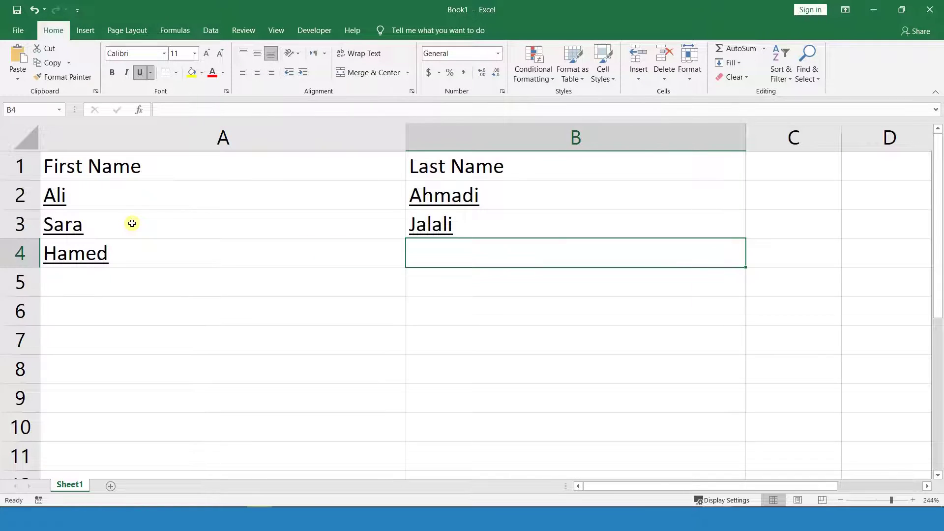
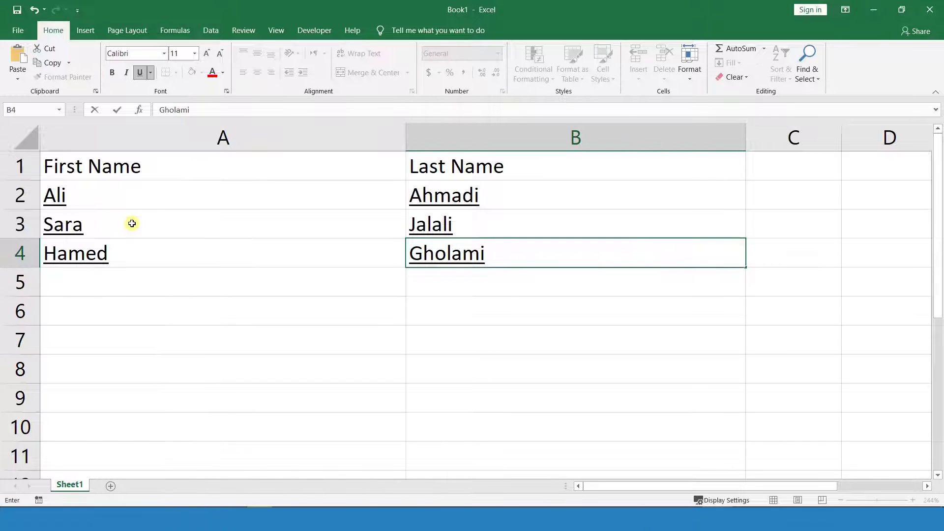
pyautogui.click(468, 310)
# - Remove the underlining from the names, narrow columns A and B, widen column C
pyautogui.moveTo(469, 197); pyautogui.dragTo(191, 275)
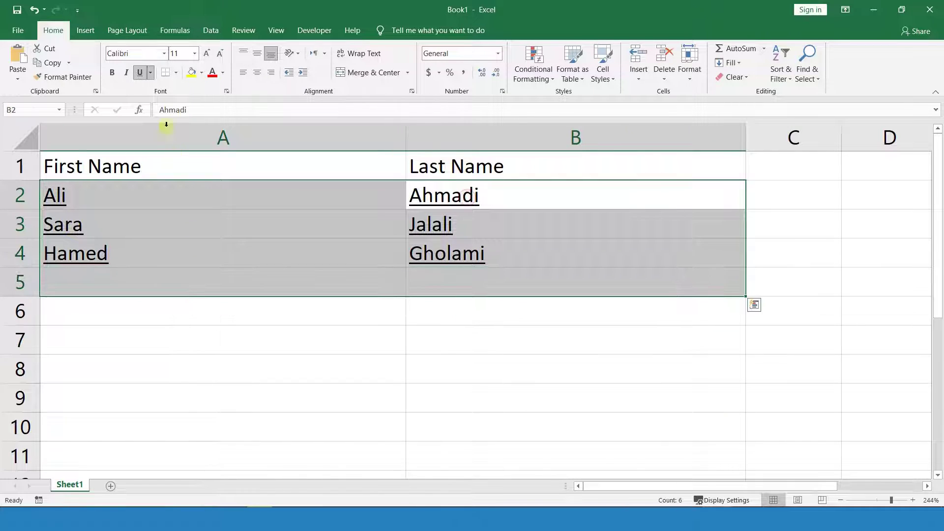
pyautogui.click(139, 72)
pyautogui.click(167, 367)
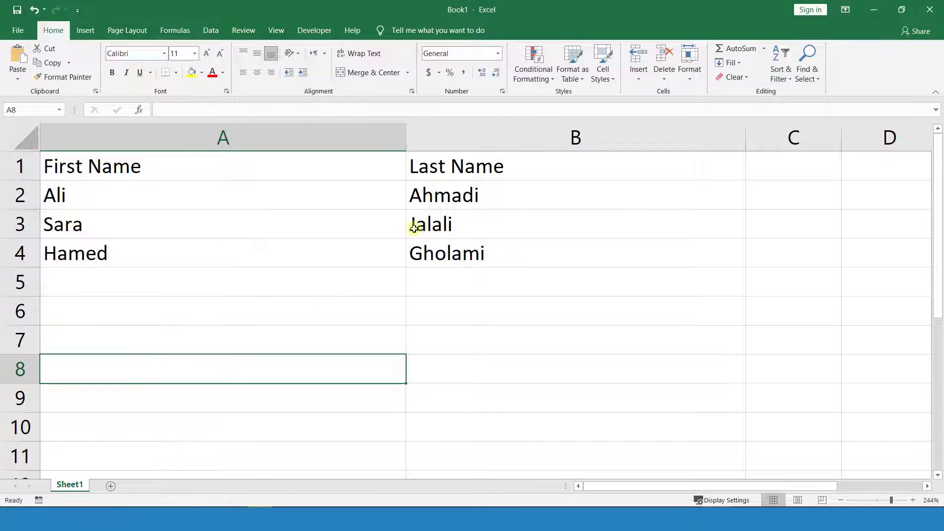
pyautogui.moveTo(408, 140); pyautogui.dragTo(187, 147)
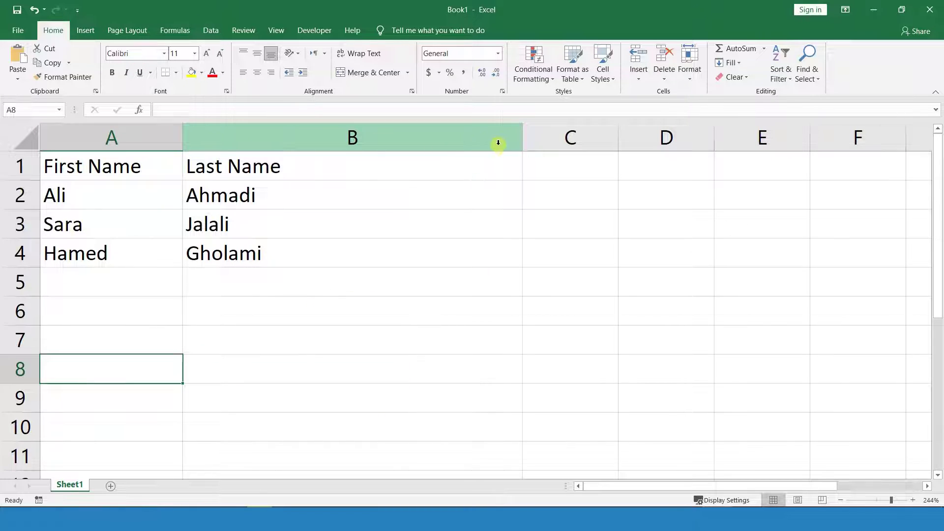
pyautogui.moveTo(522, 138); pyautogui.dragTo(333, 148)
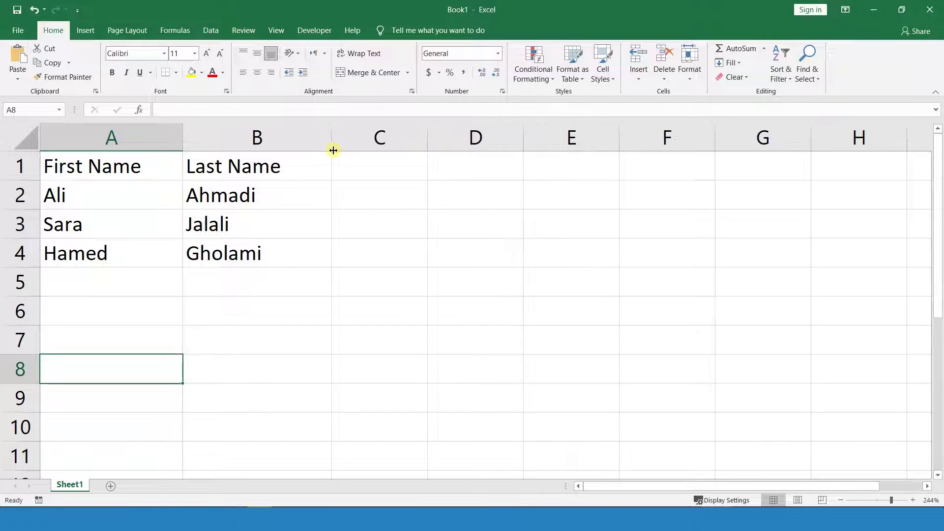
pyautogui.moveTo(428, 142); pyautogui.dragTo(581, 149)
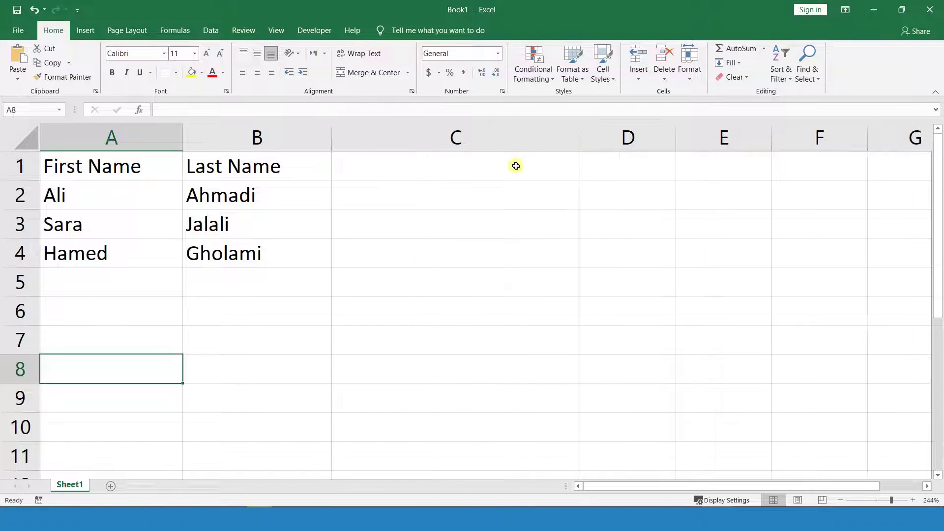
pyautogui.click(455, 166)
# - Add a Name header in C1 and fill =CONCAT(A2, B2) from C2 down to C4
pyautogui.write('Name')
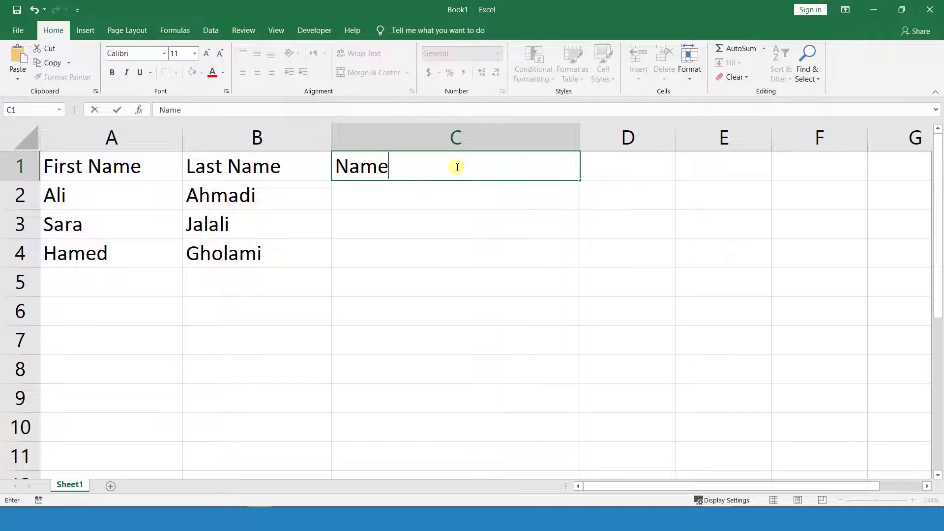
pyautogui.press('Return')
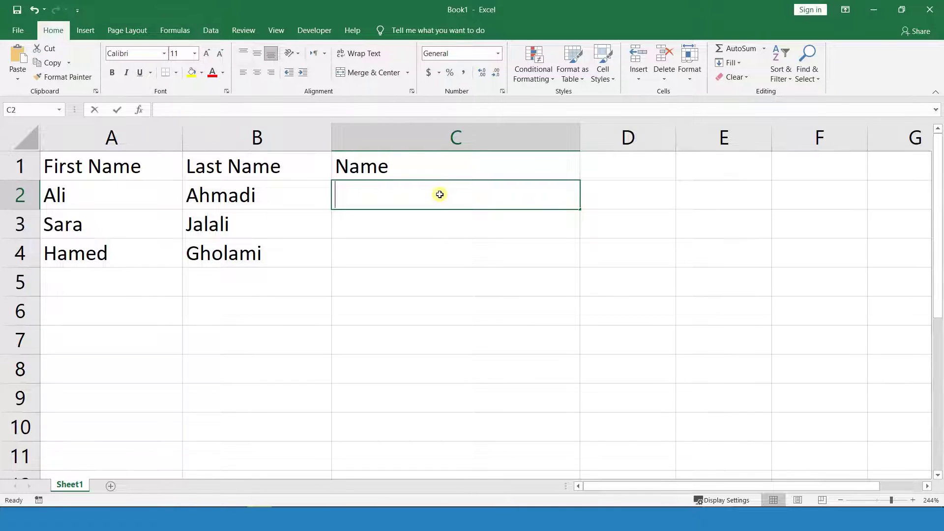
pyautogui.write('=con')
pyautogui.press('Return')
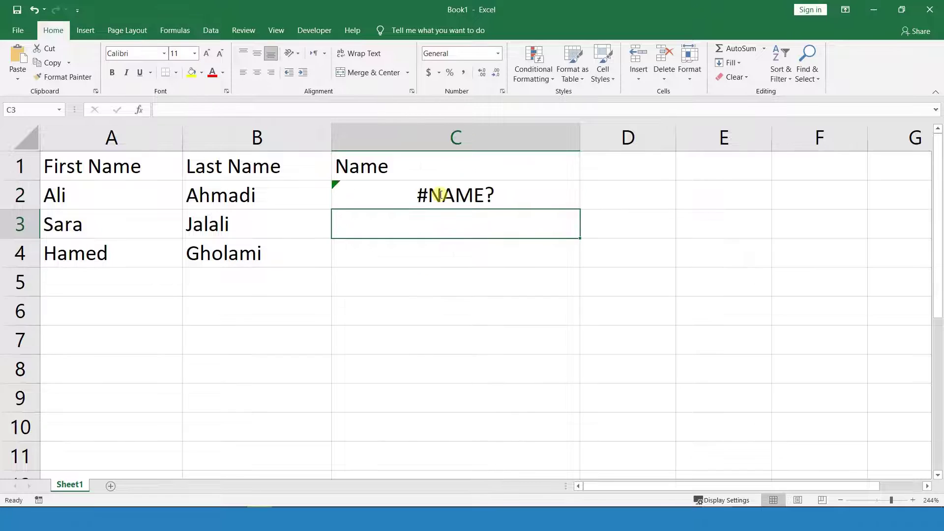
pyautogui.click(440, 195)
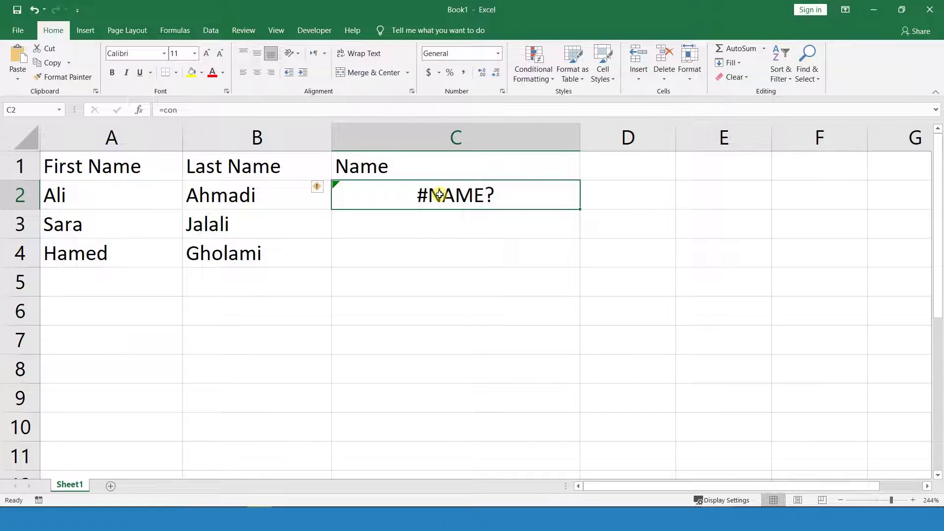
pyautogui.doubleClick(440, 195)
pyautogui.press('BackSpace')
pyautogui.press('BackSpace')
pyautogui.press('BackSpace')
pyautogui.write('con')
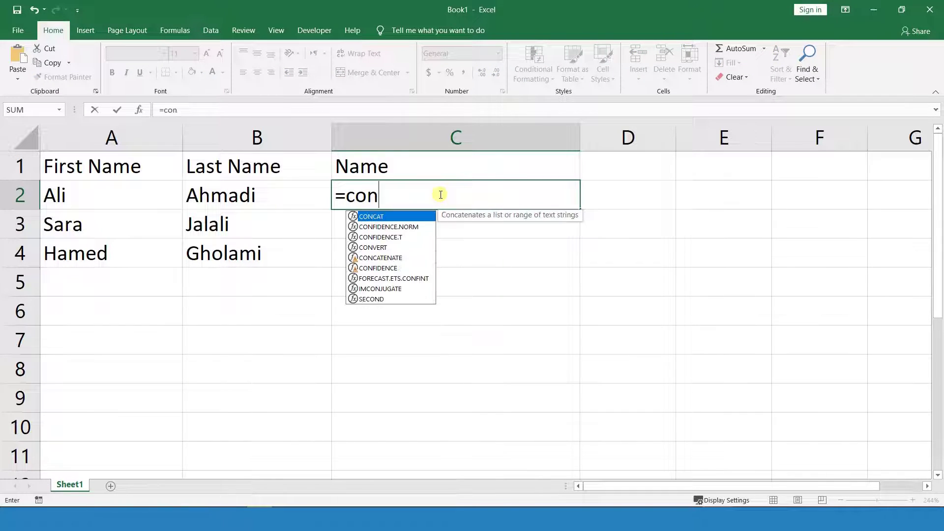
pyautogui.write('cat(')
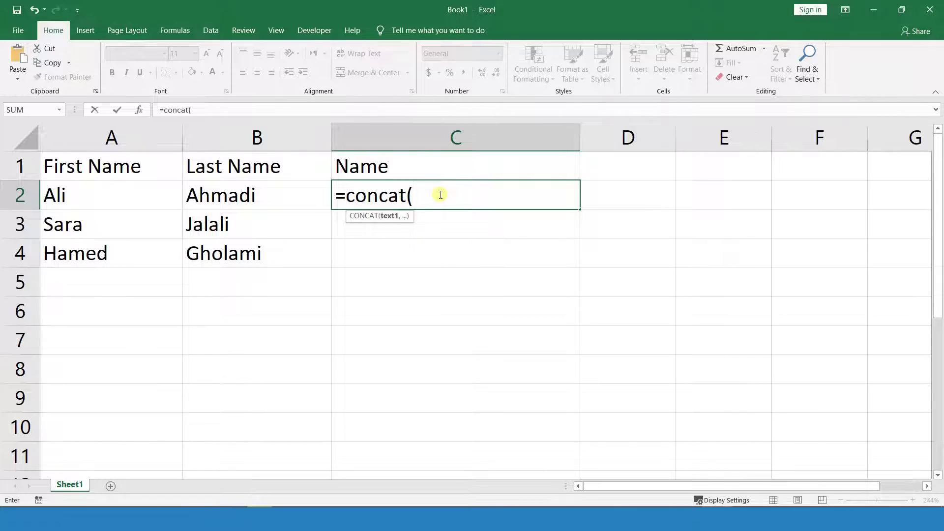
pyautogui.write('A')
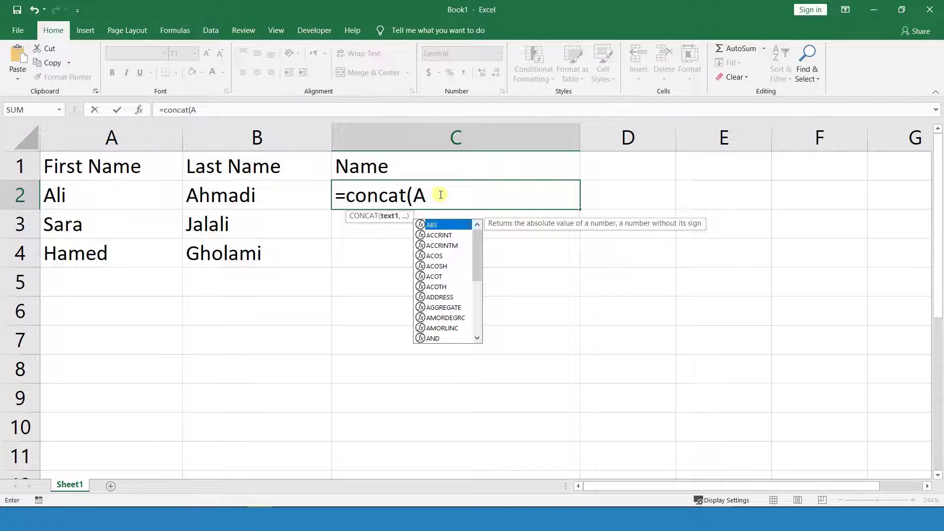
pyautogui.write('2')
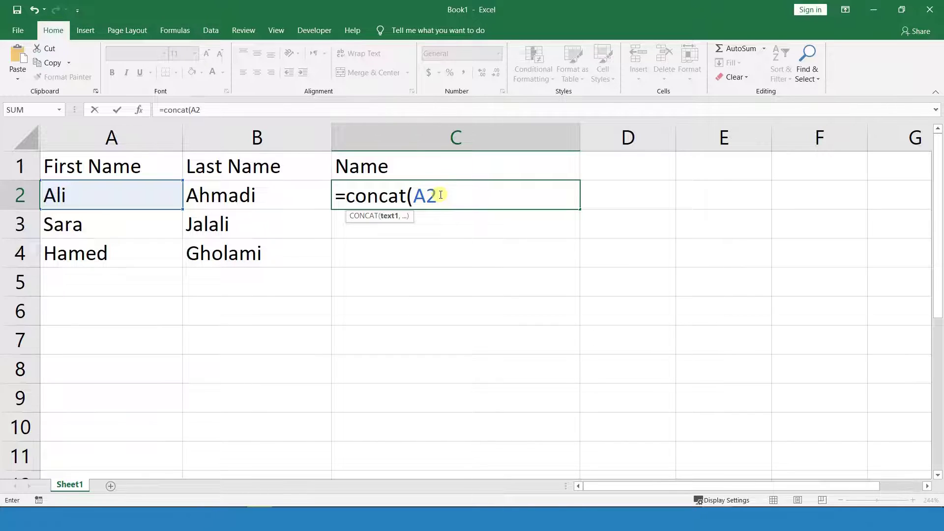
pyautogui.write(',')
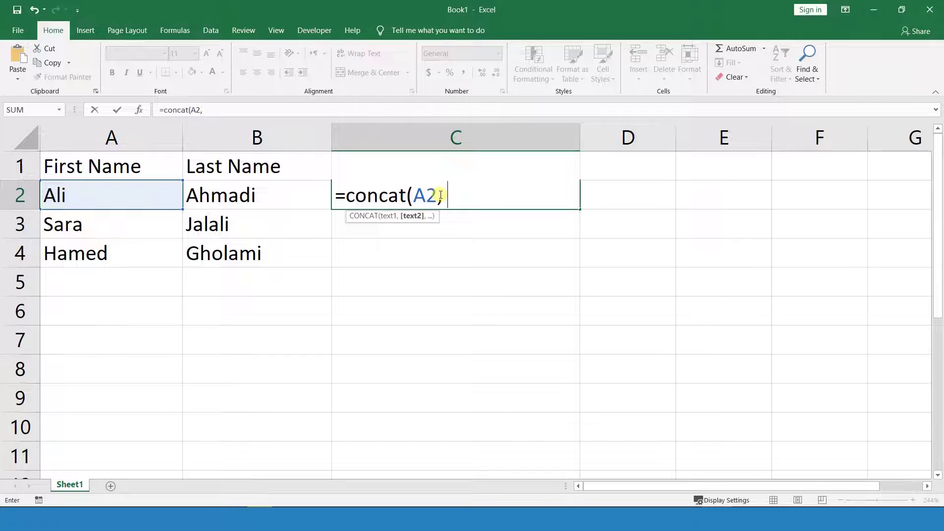
pyautogui.write(' B2')
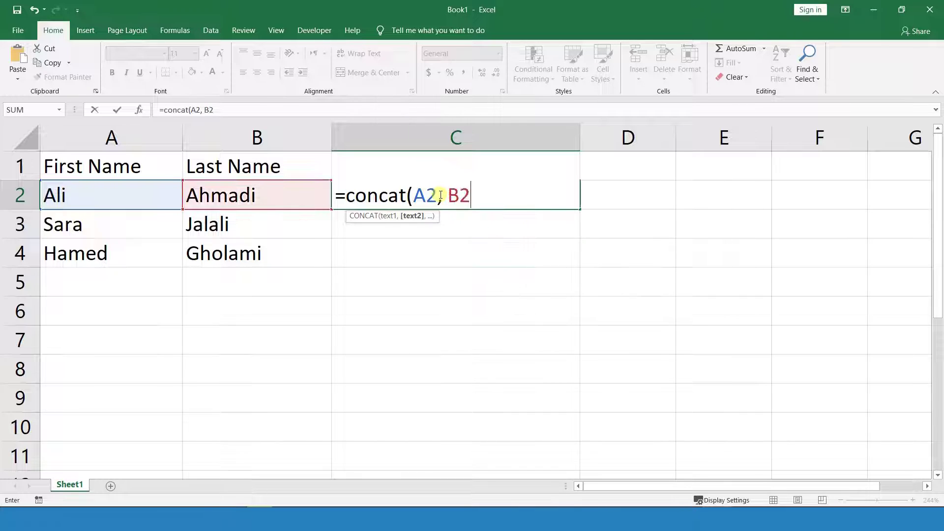
pyautogui.write(')')
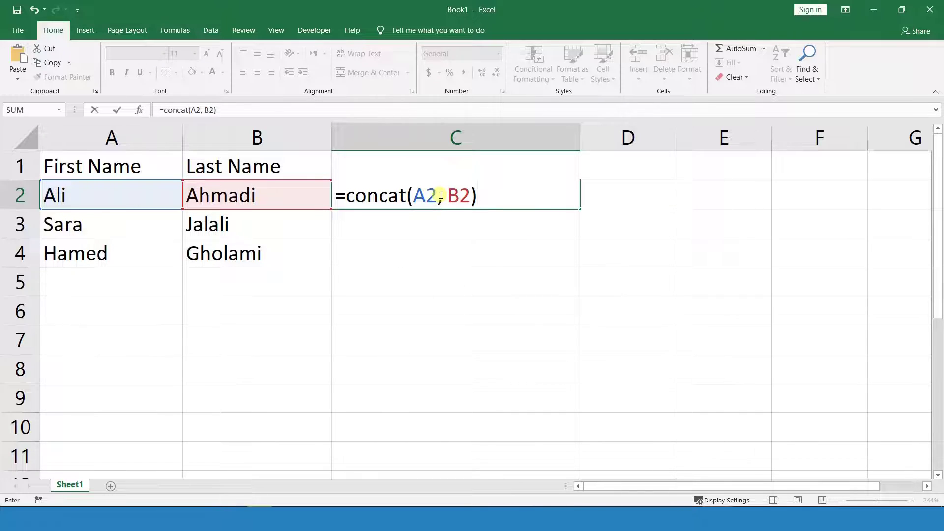
pyautogui.press('Return')
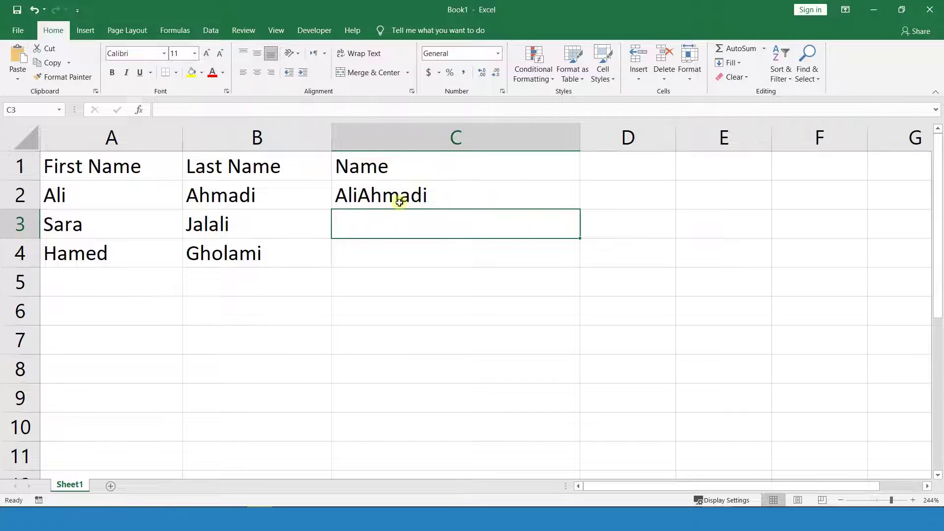
pyautogui.click(495, 195)
pyautogui.moveTo(579, 210); pyautogui.dragTo(573, 259)
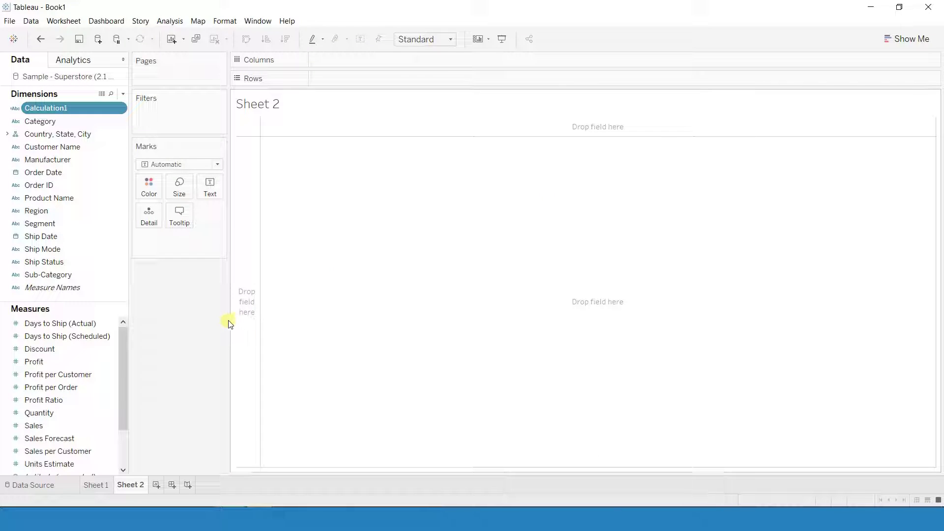
# - Expand the Country, State, City hierarchy, review the data rows, and close the preview
pyautogui.click(7, 133)
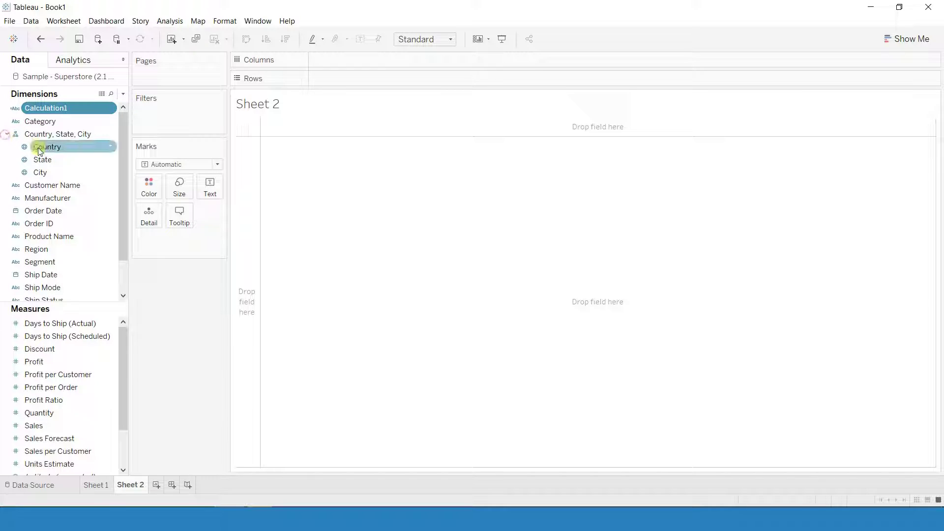
pyautogui.click(102, 94)
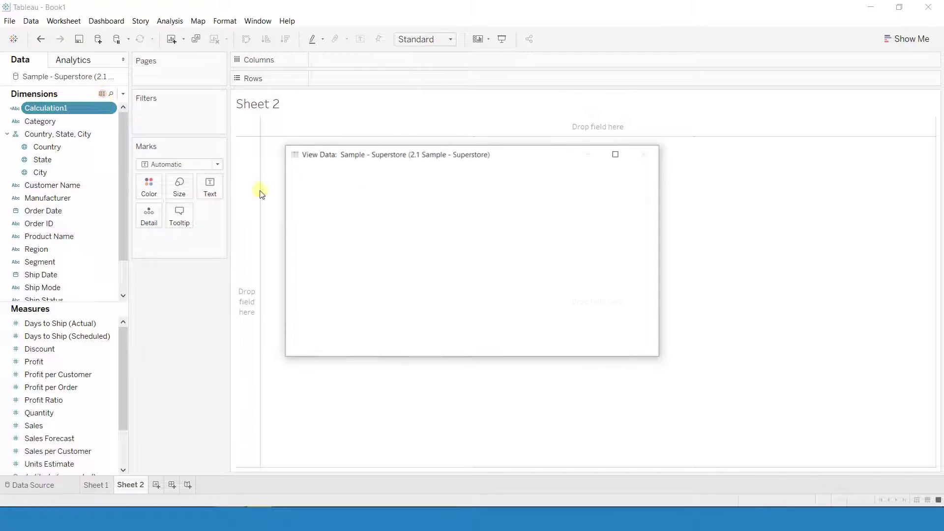
pyautogui.doubleClick(429, 153)
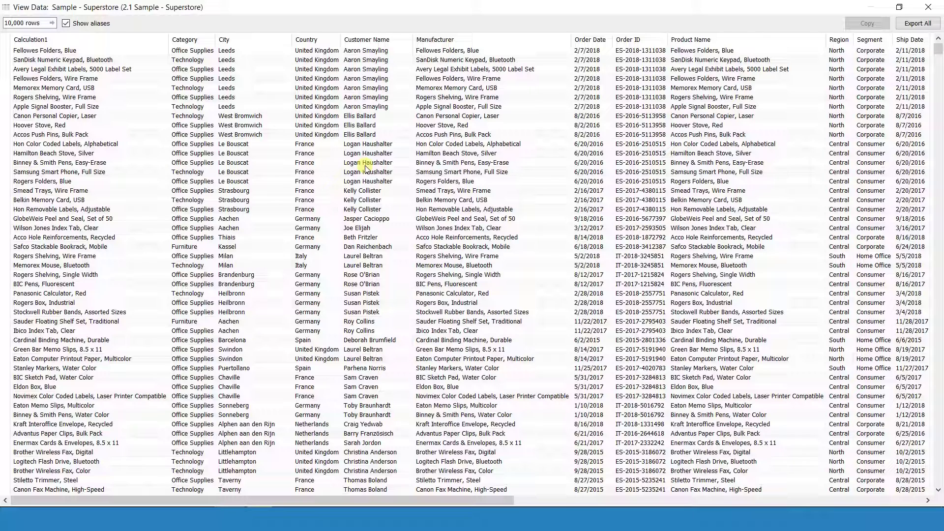
pyautogui.click(928, 7)
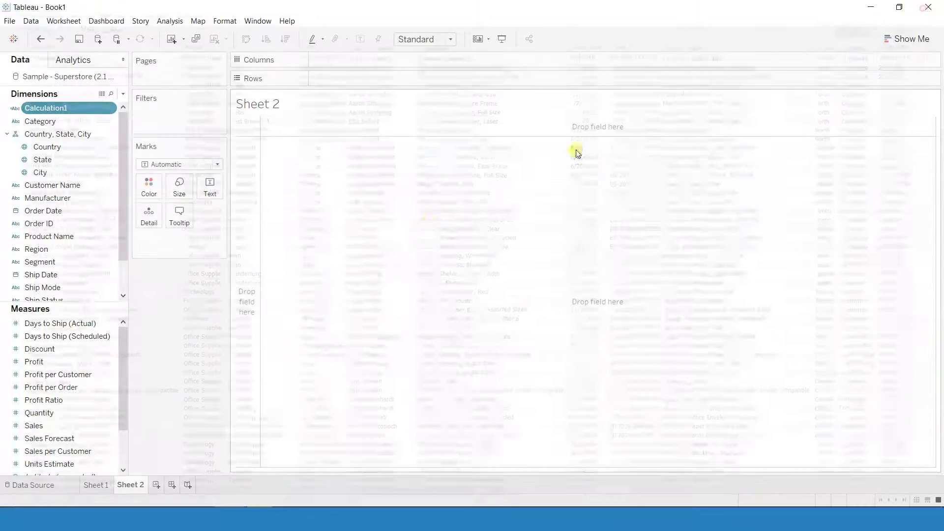
pyautogui.click(102, 94)
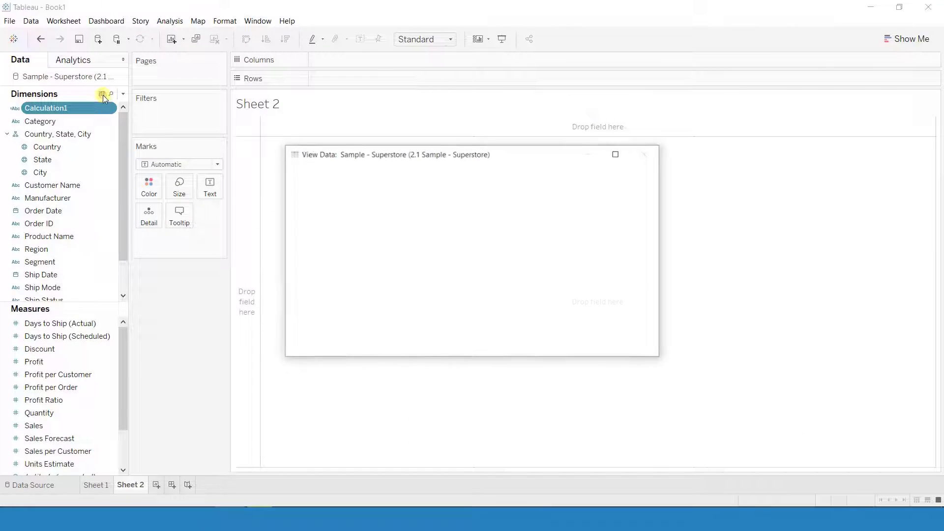
pyautogui.click(645, 154)
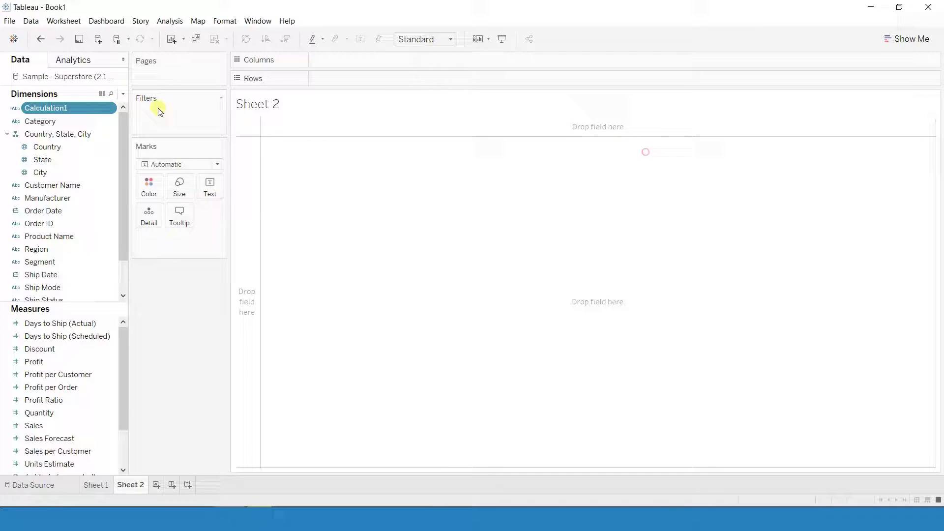
# - Create a new calculated field named Country_State_City
pyautogui.click(123, 97)
pyautogui.click(55, 105)
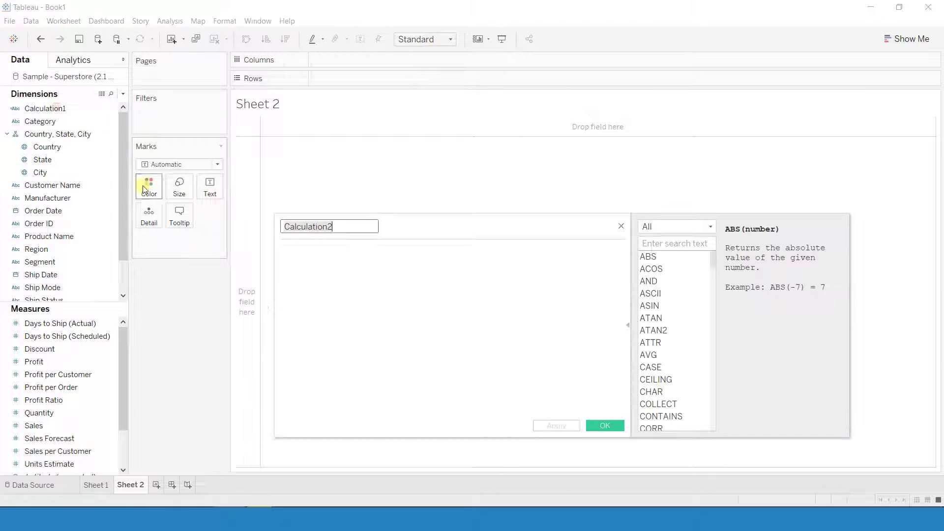
pyautogui.moveTo(403, 228); pyautogui.dragTo(371, 188)
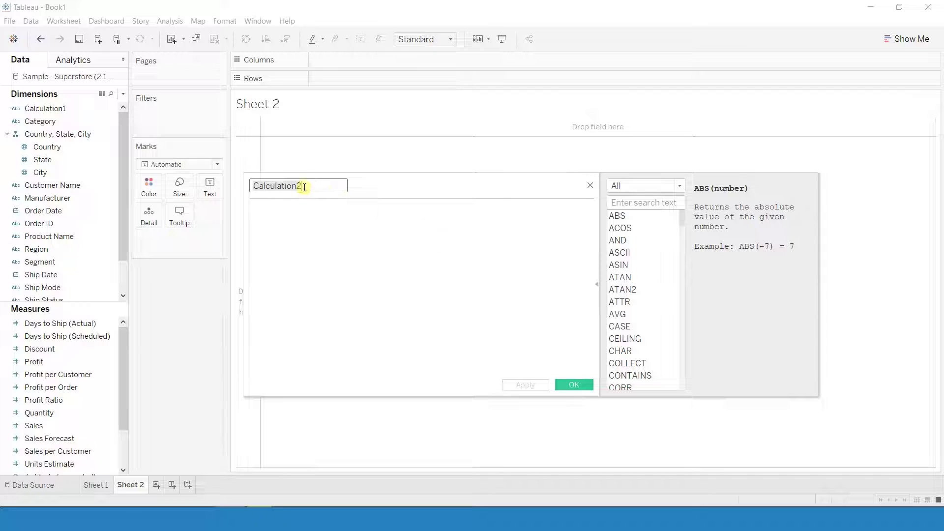
pyautogui.write('Country_State_City')
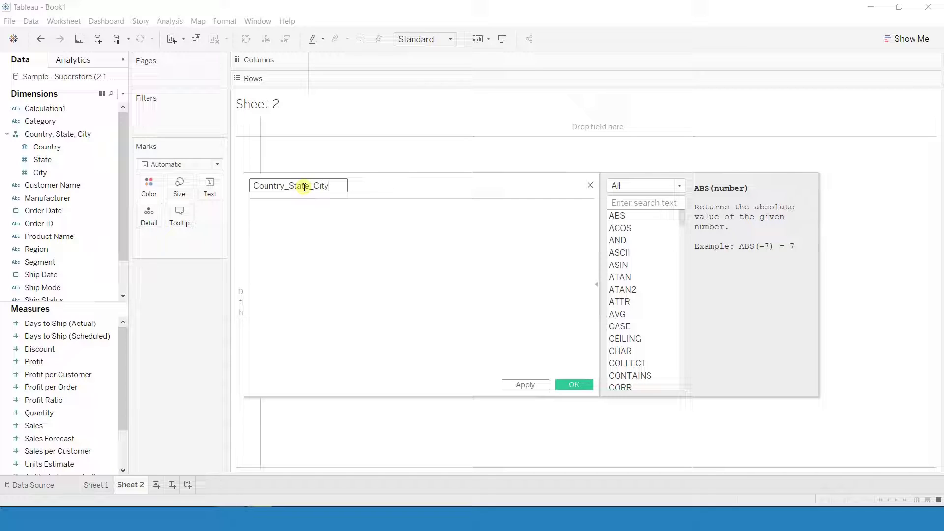
pyautogui.click(307, 223)
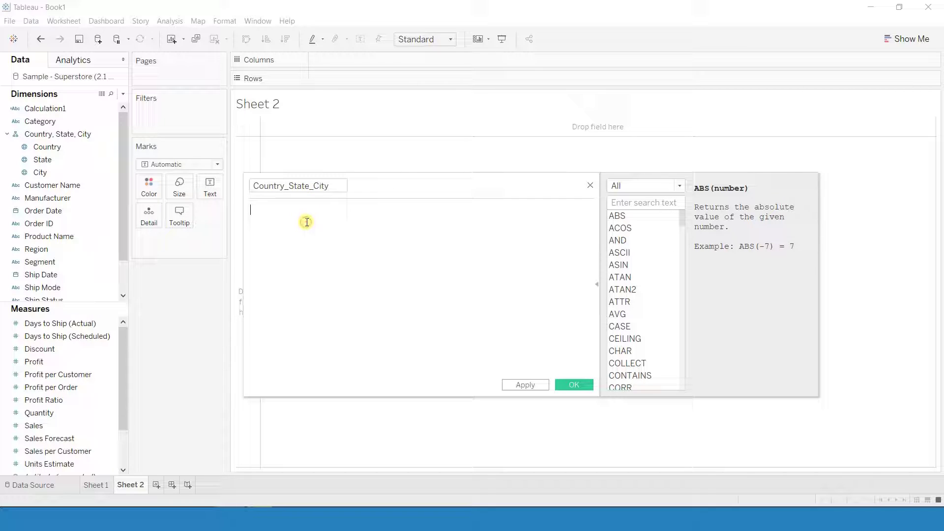
# - Build the formula [Country]+[State]+[City] from the dragged fields and save it
pyautogui.moveTo(47, 147); pyautogui.dragTo(295, 272)
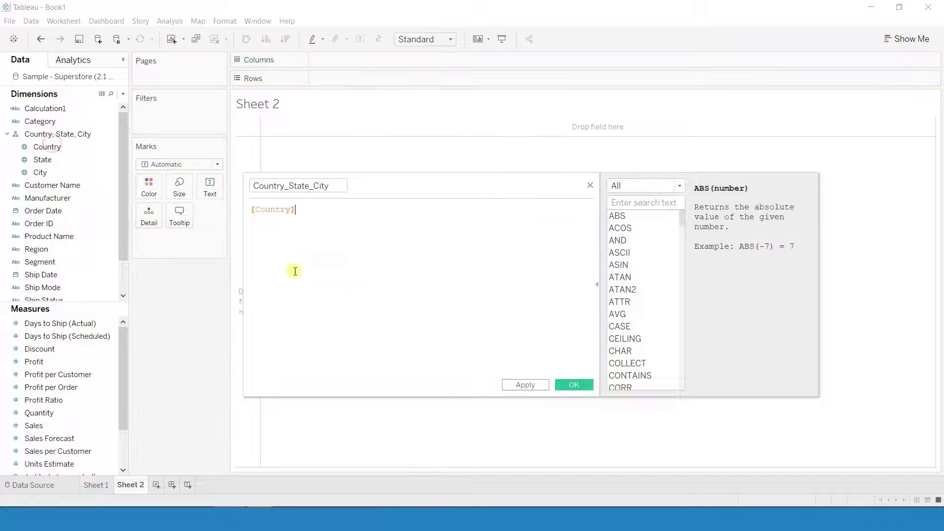
pyautogui.moveTo(42, 160); pyautogui.dragTo(339, 232)
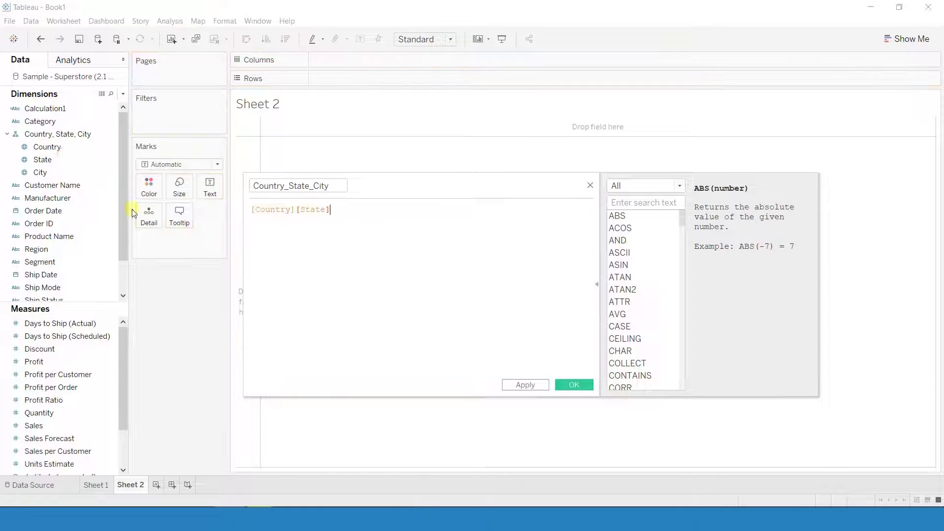
pyautogui.moveTo(61, 171); pyautogui.dragTo(382, 284)
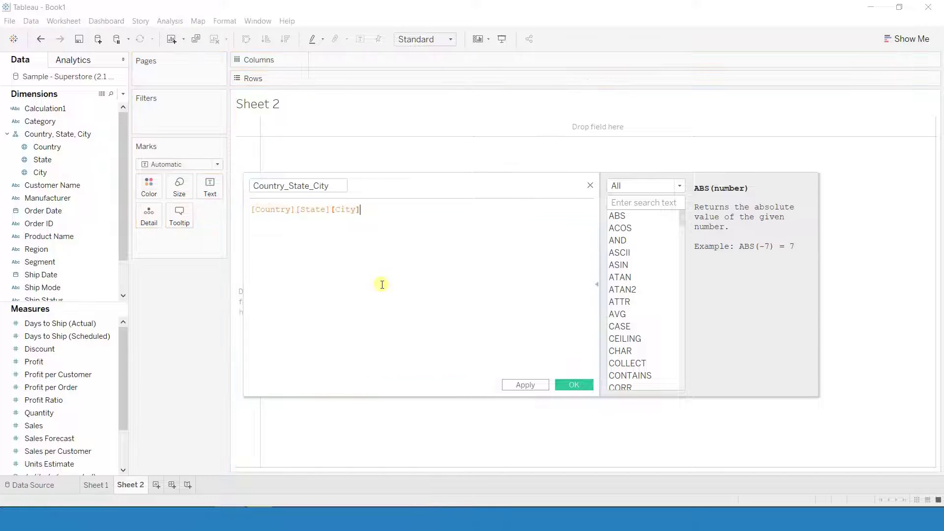
pyautogui.click(295, 210)
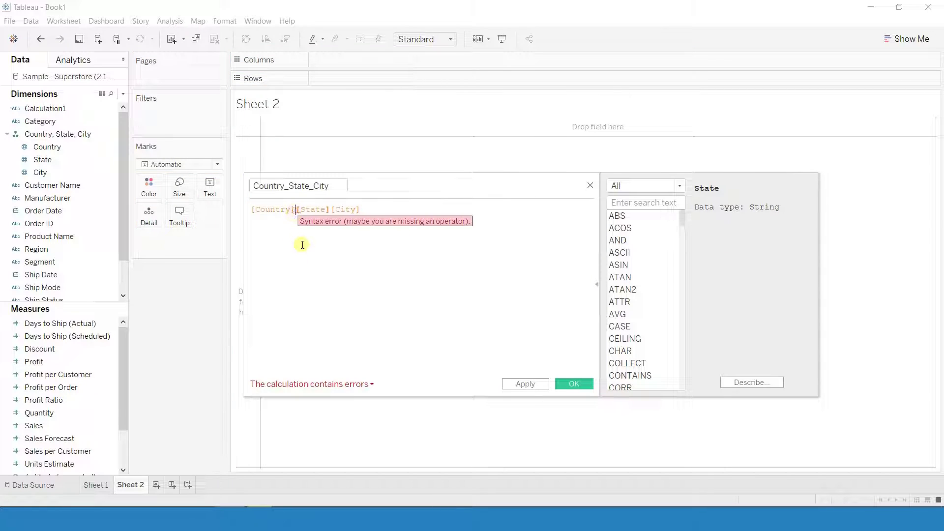
pyautogui.write('+')
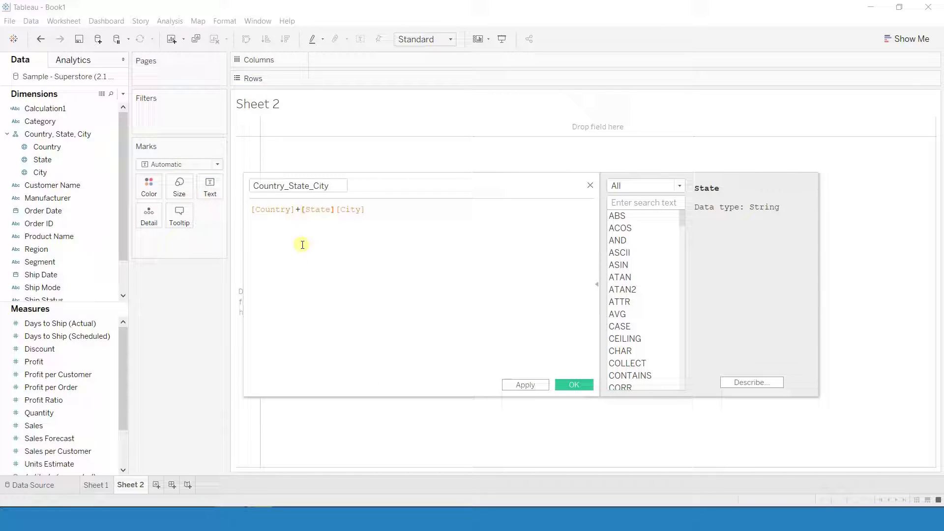
pyautogui.press('Right')
pyautogui.press('Right')
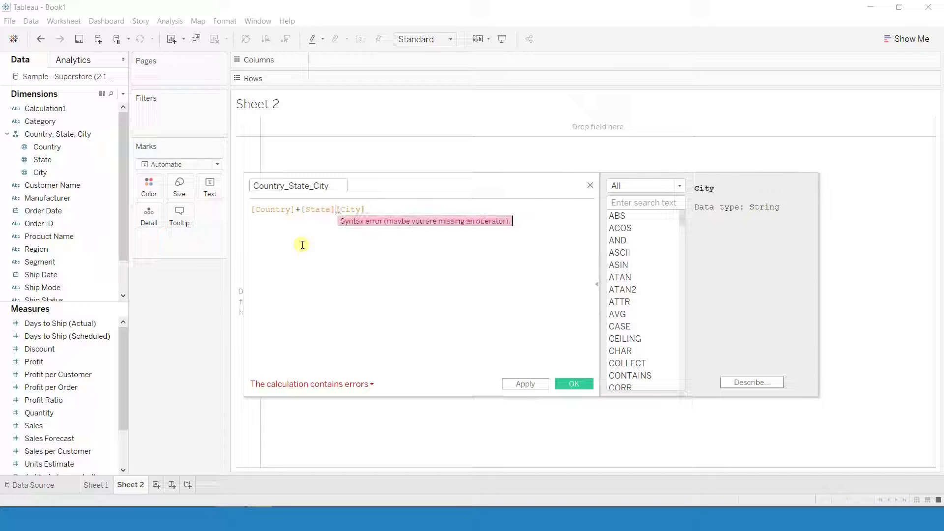
pyautogui.write('+')
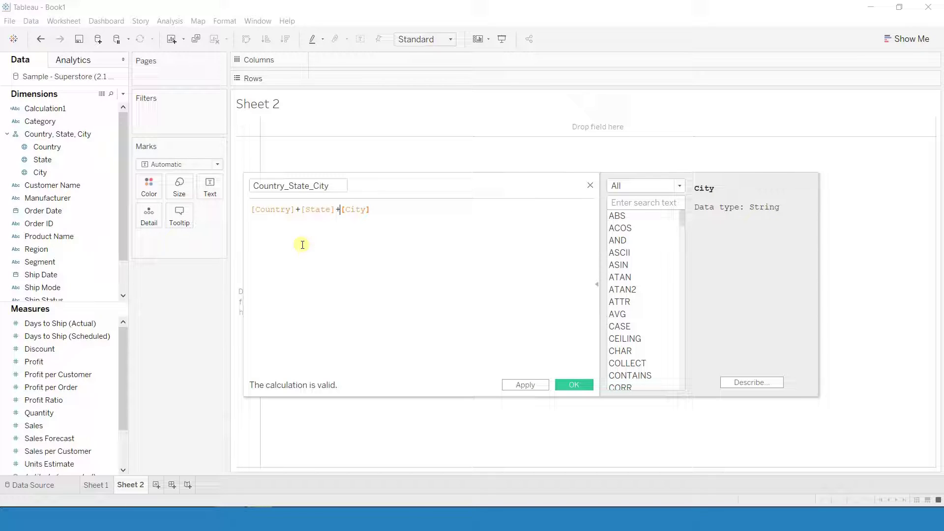
pyautogui.click(565, 384)
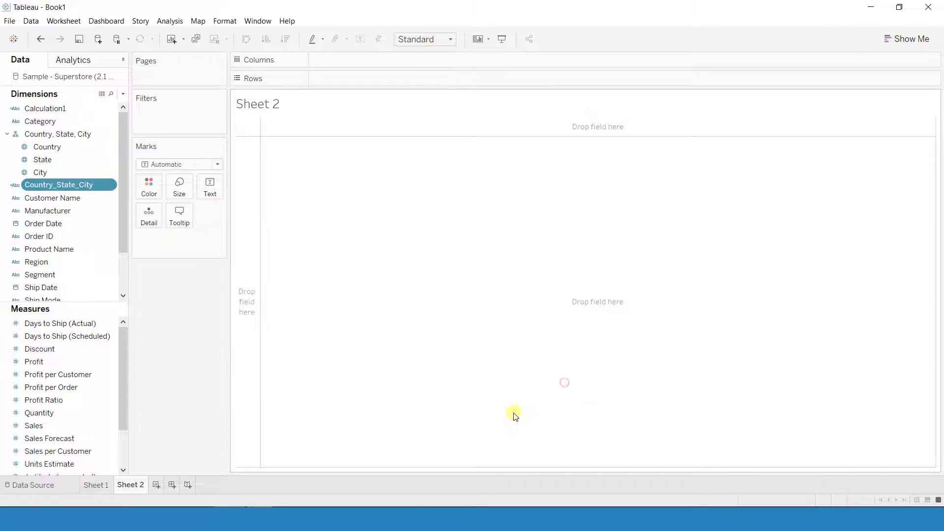
pyautogui.click(101, 93)
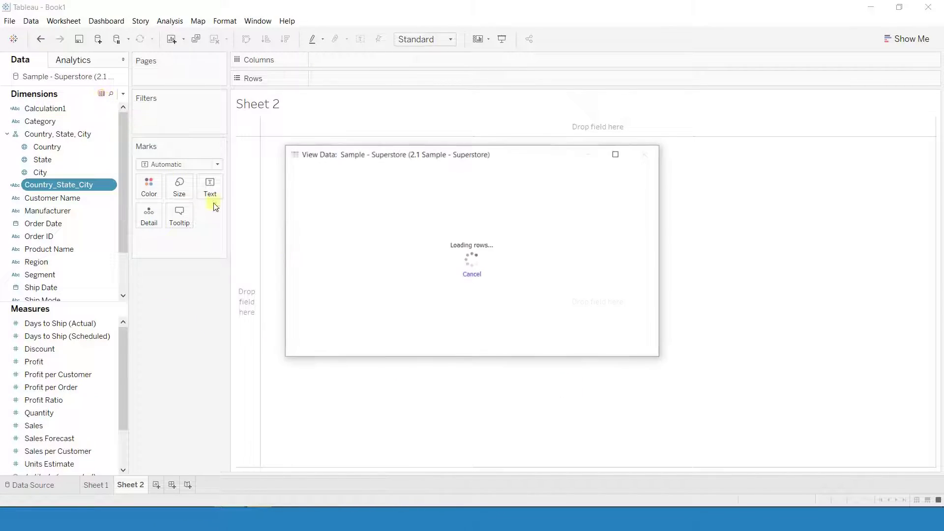
pyautogui.click(617, 153)
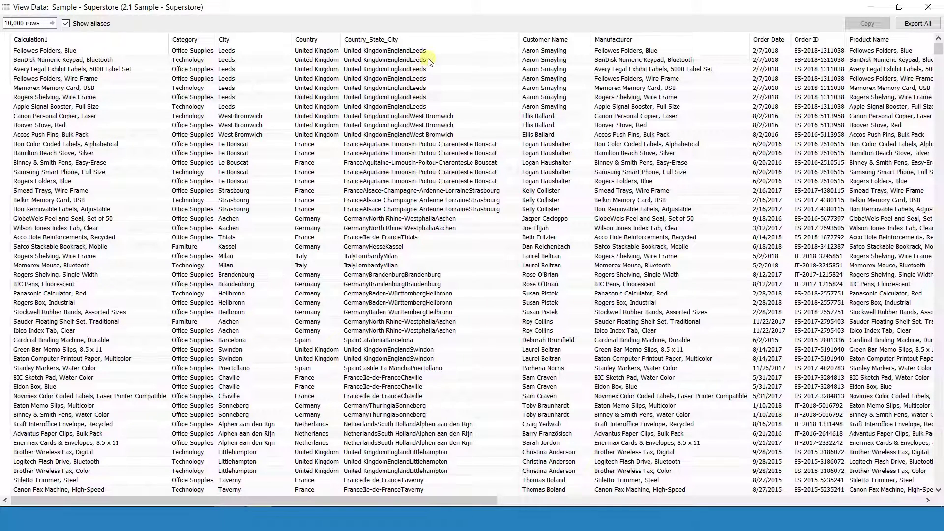
pyautogui.click(929, 7)
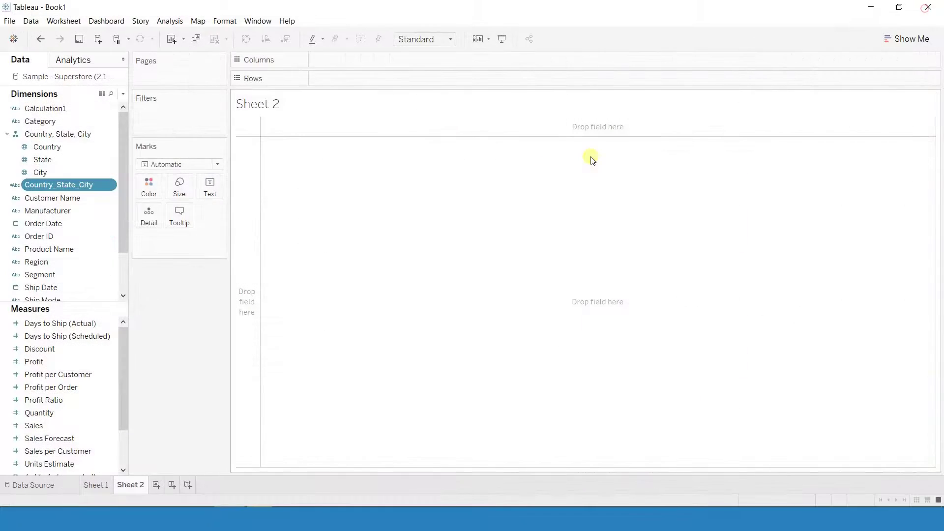
pyautogui.rightClick(78, 183)
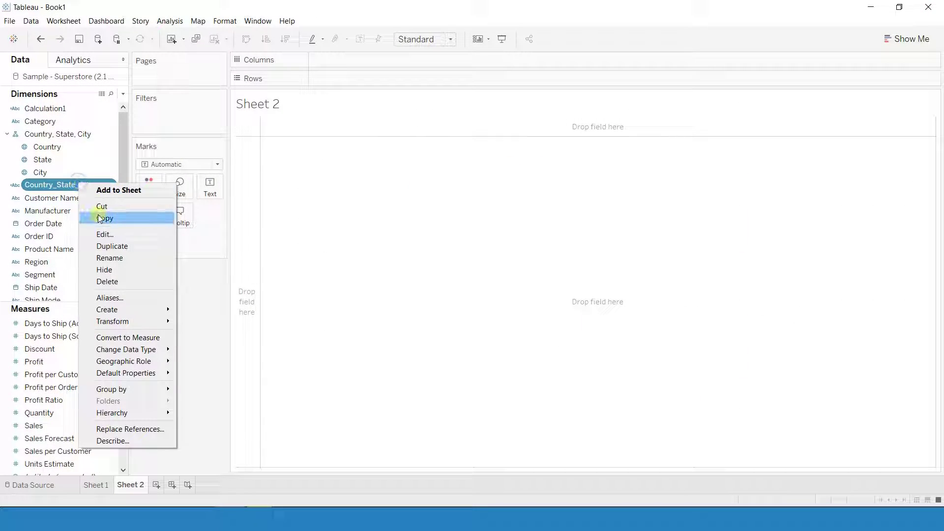
# - Reopen the Country_State_City calculation and begin typing a quoted comma separator after [Country]+
pyautogui.click(103, 233)
pyautogui.click(300, 232)
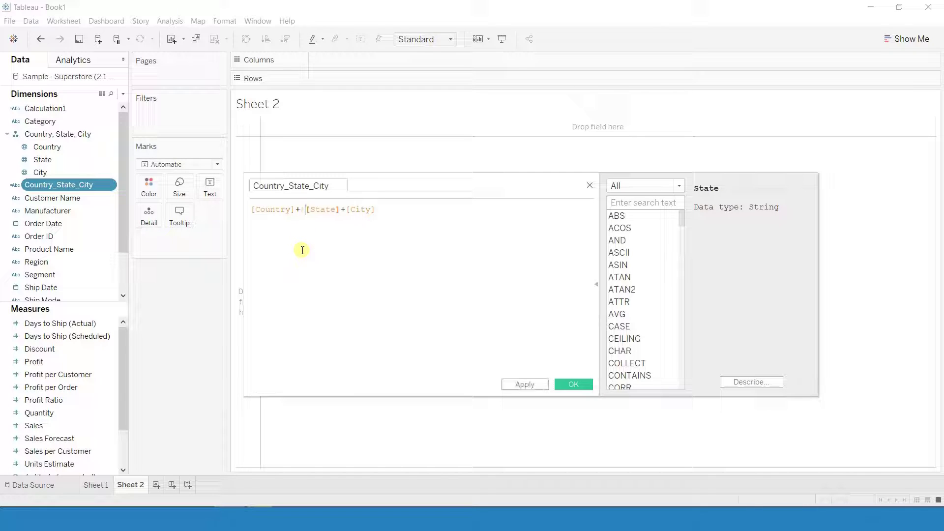
pyautogui.write('"')
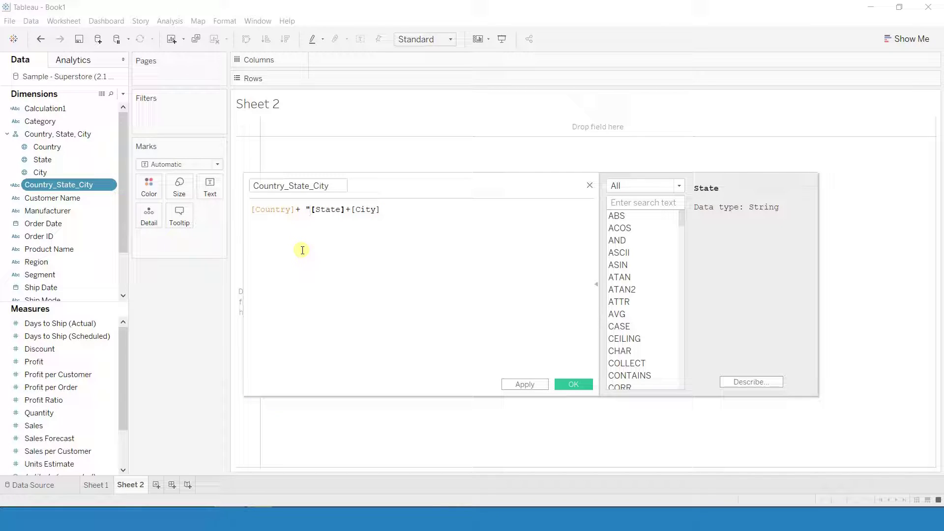
pyautogui.write(' ,')
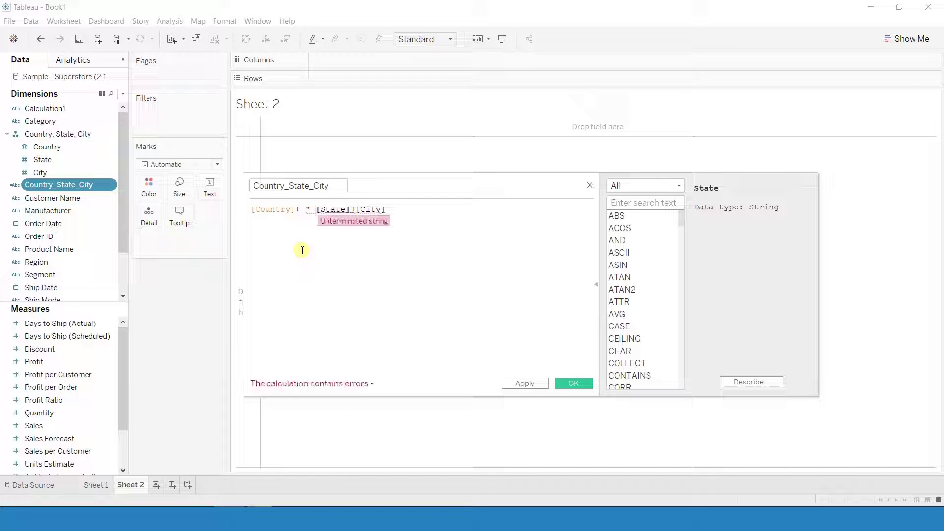